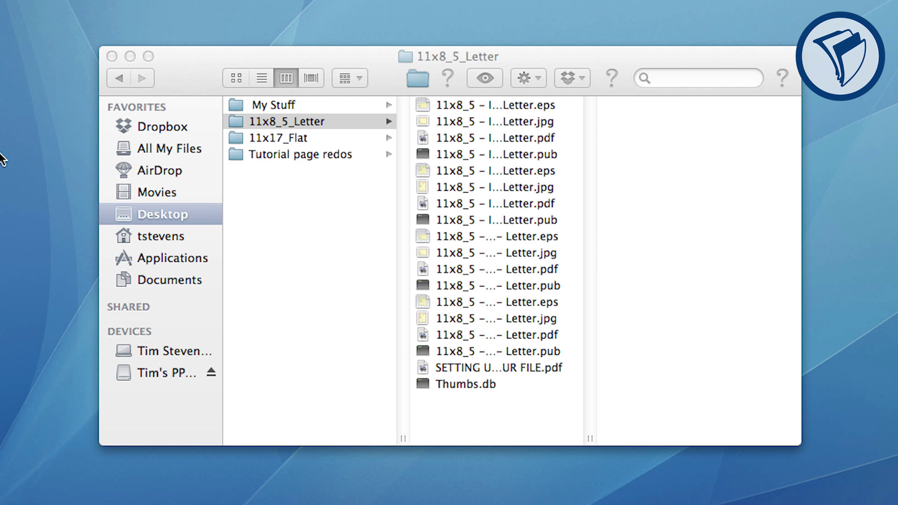
- Drag the 11x8_5 – Outside – Landscape – Letter.jpg template from Finder onto Photoshop to open it
{"action": "left_click", "coordinate": [442, 252]}
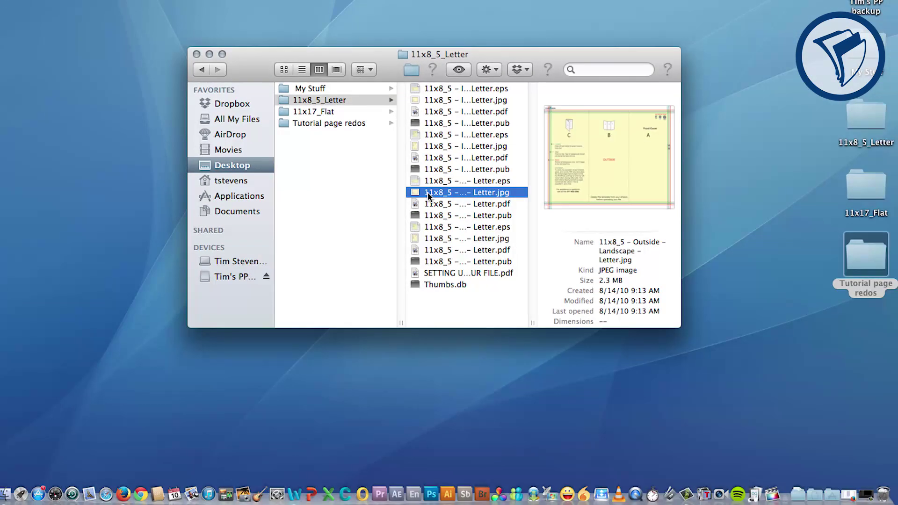
{"action": "left_click_drag", "start_coordinate": [442, 252], "coordinate": [434, 363]}
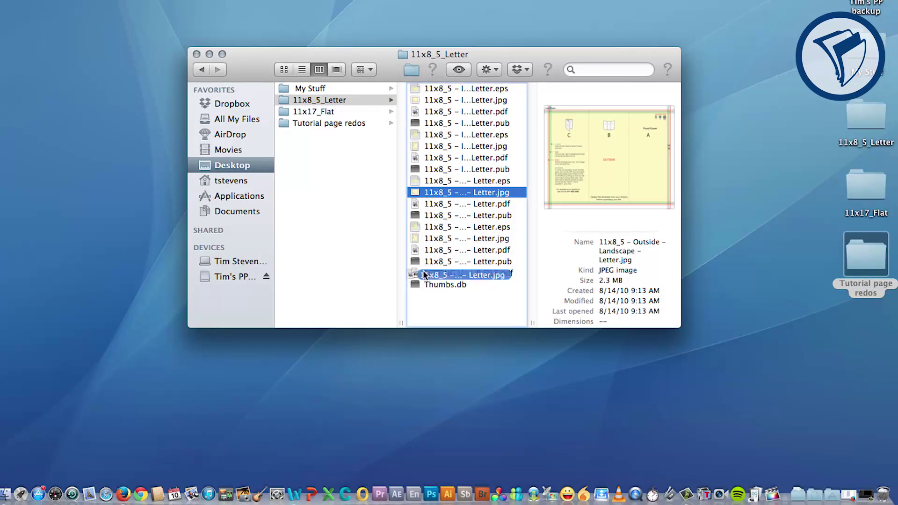
{"action": "left_click_drag", "start_coordinate": [425, 274], "coordinate": [431, 494]}
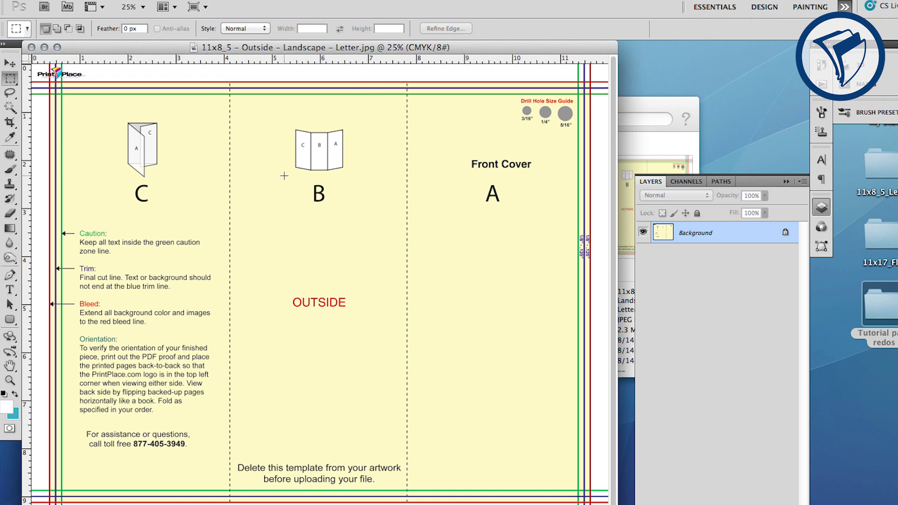
{"action": "scroll", "coordinate": [56, 263], "scroll_direction": "up", "scroll_amount": 3}
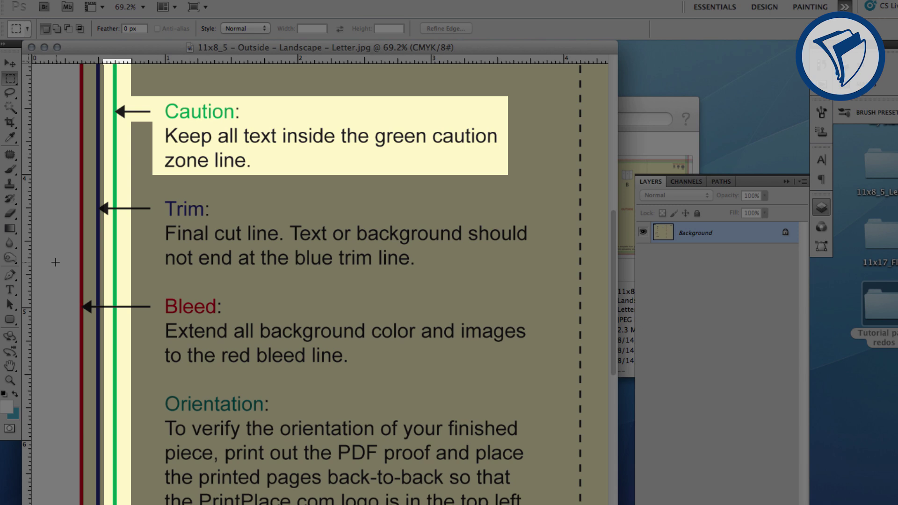
{"action": "scroll", "coordinate": [176, 299], "scroll_direction": "down", "scroll_amount": 3}
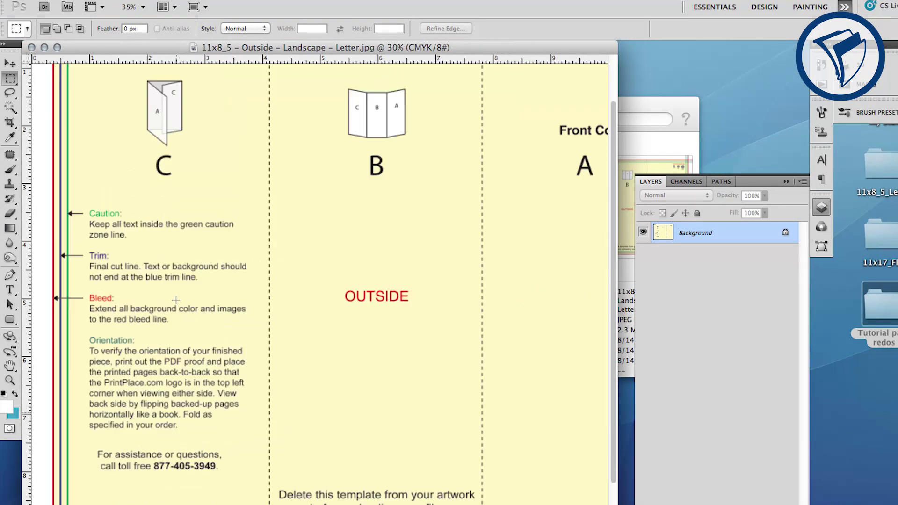
{"action": "scroll", "coordinate": [176, 299], "scroll_direction": "down", "scroll_amount": 2}
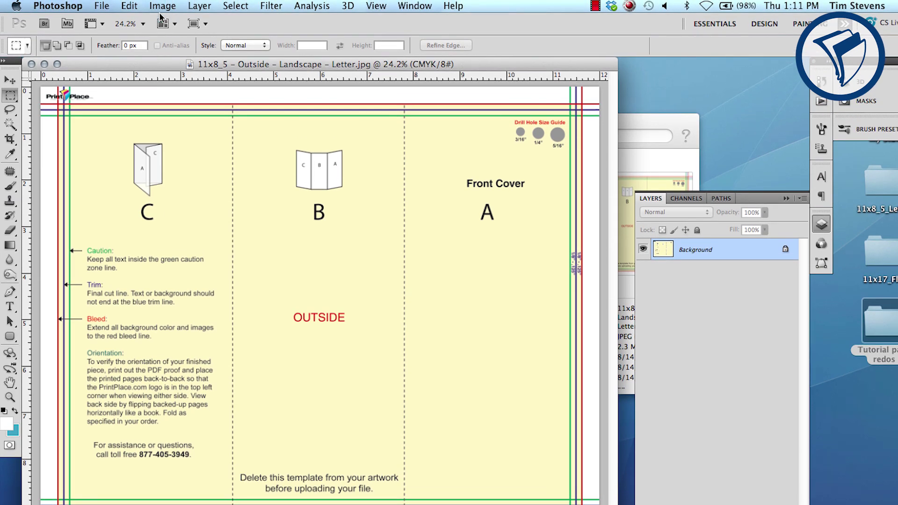
- Keep the document's colour mode set to CMYK Color
{"action": "left_click", "coordinate": [162, 6]}
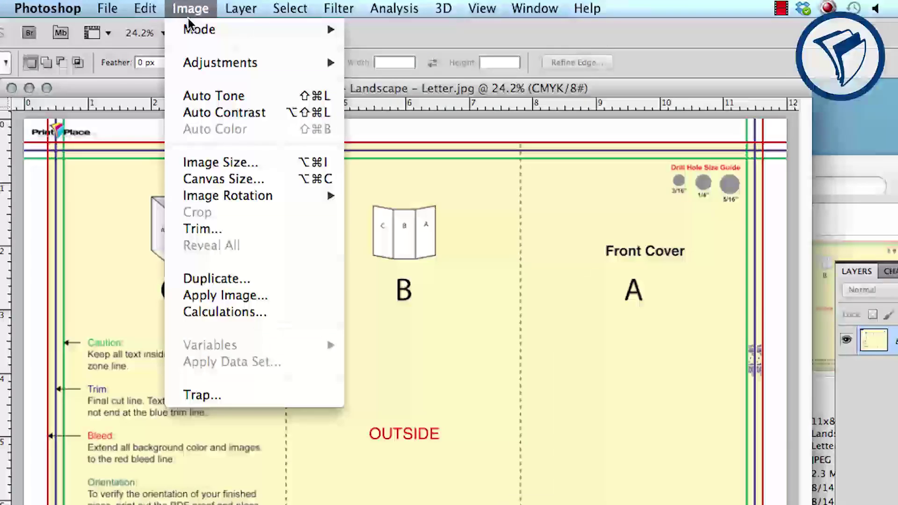
{"action": "mouse_move", "coordinate": [161, 19]}
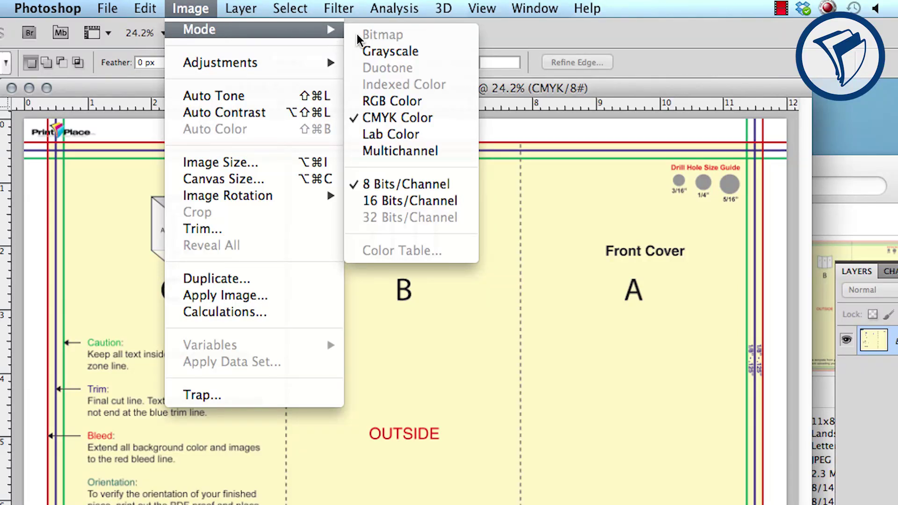
{"action": "left_click", "coordinate": [378, 119]}
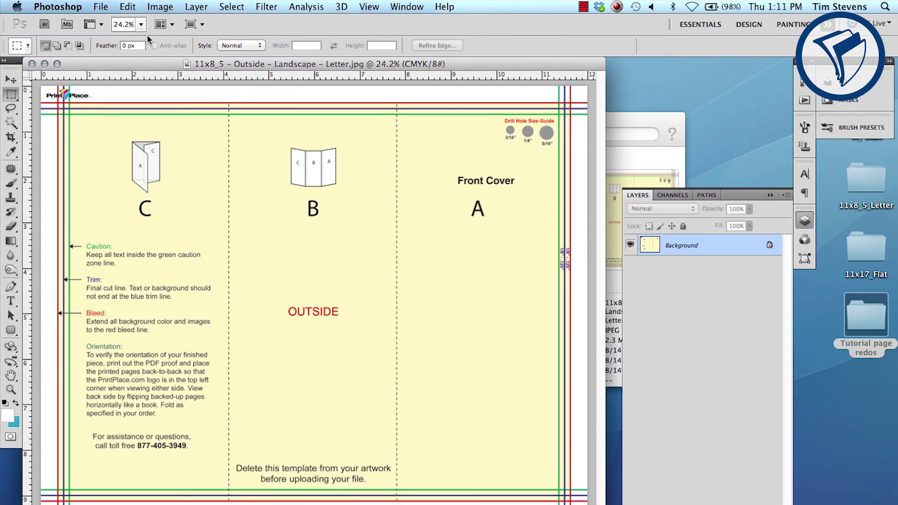
- Save the template in Photoshop format as 11x8_5 – Outside – Landscape – Letter.psd
{"action": "left_click", "coordinate": [108, 11]}
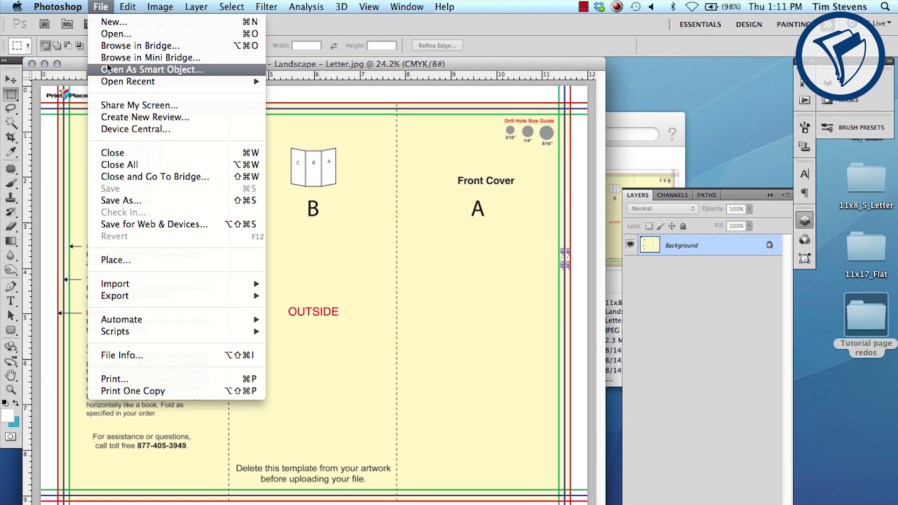
{"action": "left_click", "coordinate": [126, 201]}
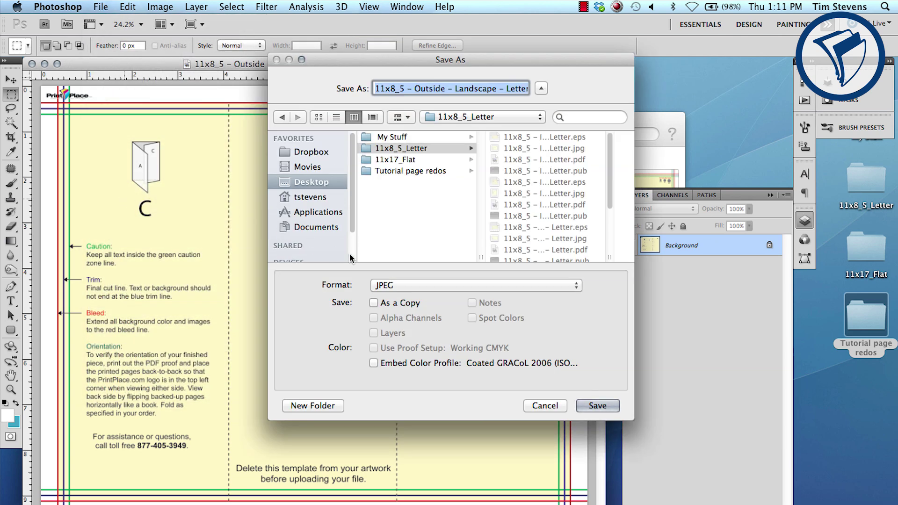
{"action": "left_click", "coordinate": [389, 285]}
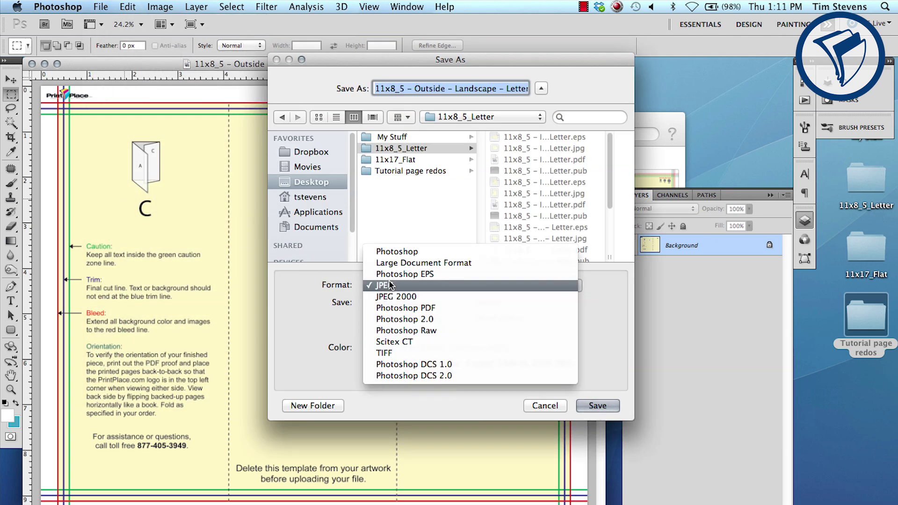
{"action": "left_click", "coordinate": [391, 254]}
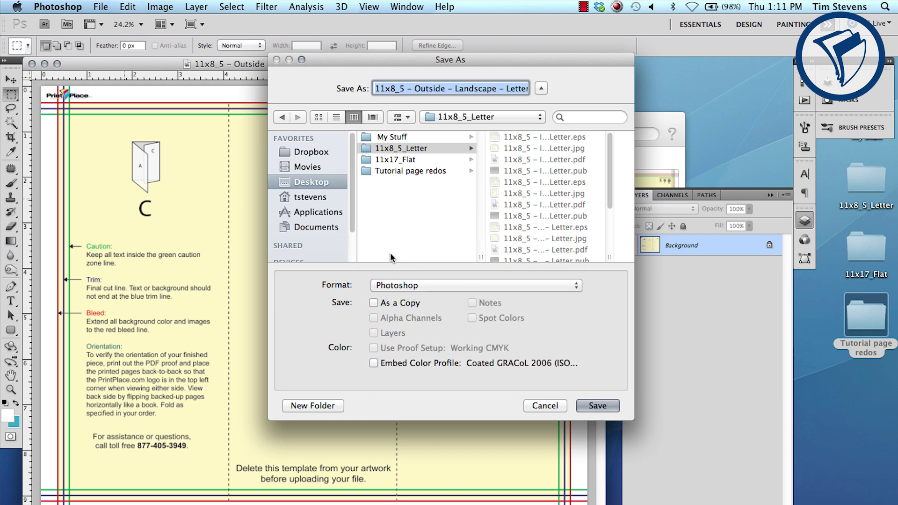
{"action": "left_click", "coordinate": [593, 404]}
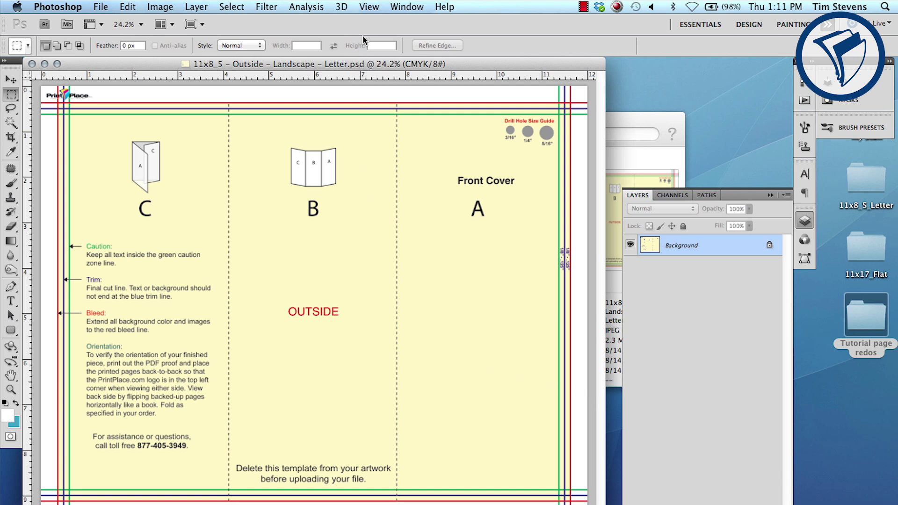
- Add a vertical guide at 0.375 in
{"action": "left_click", "coordinate": [369, 8]}
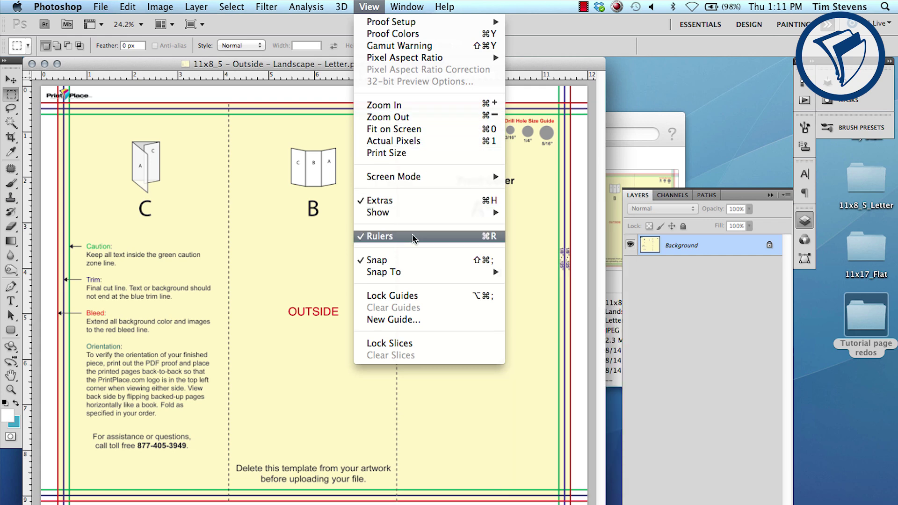
{"action": "left_click", "coordinate": [534, 374]}
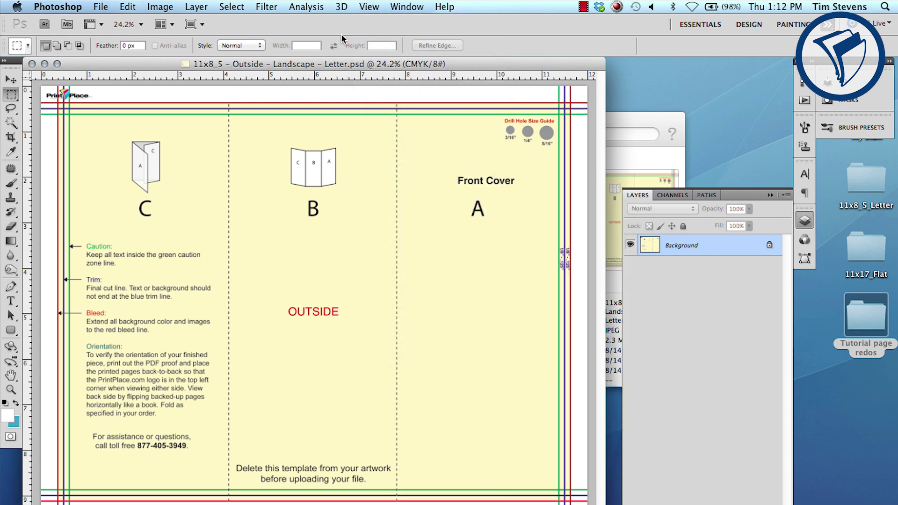
{"action": "left_click", "coordinate": [369, 8]}
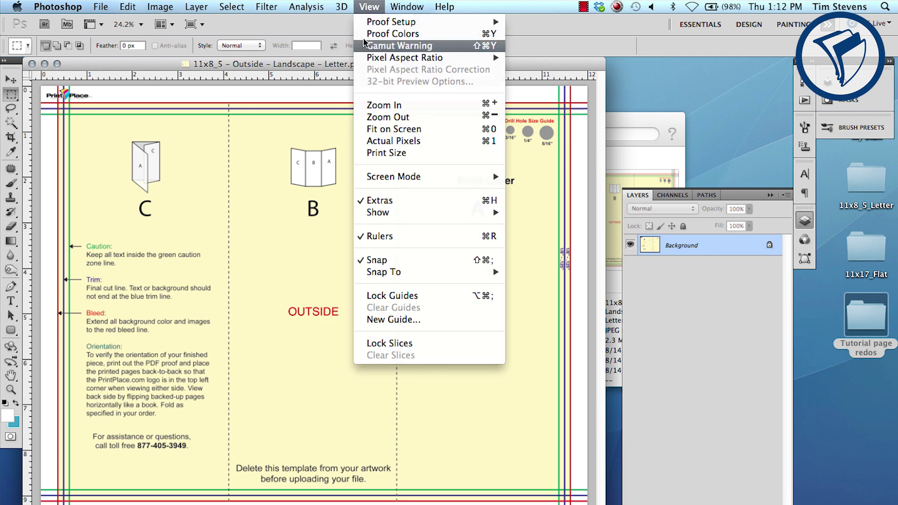
{"action": "left_click", "coordinate": [381, 320]}
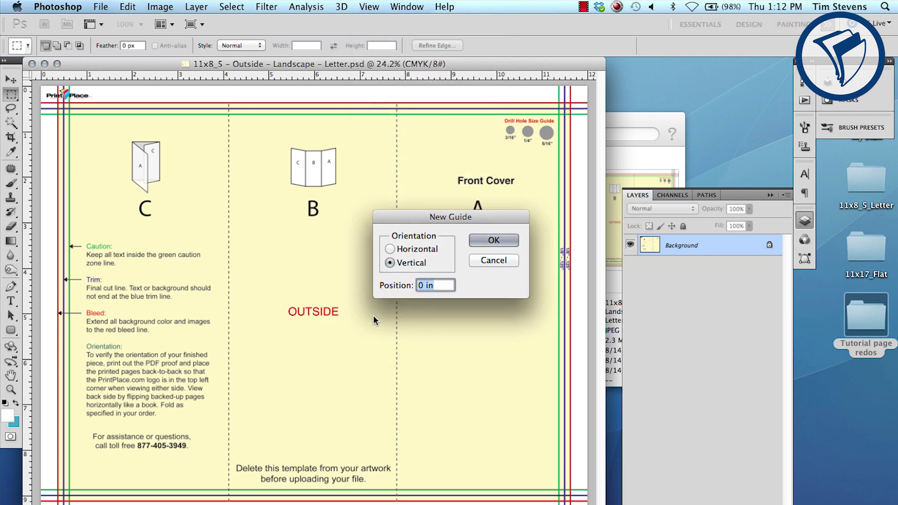
{"action": "type", "text": ".375"}
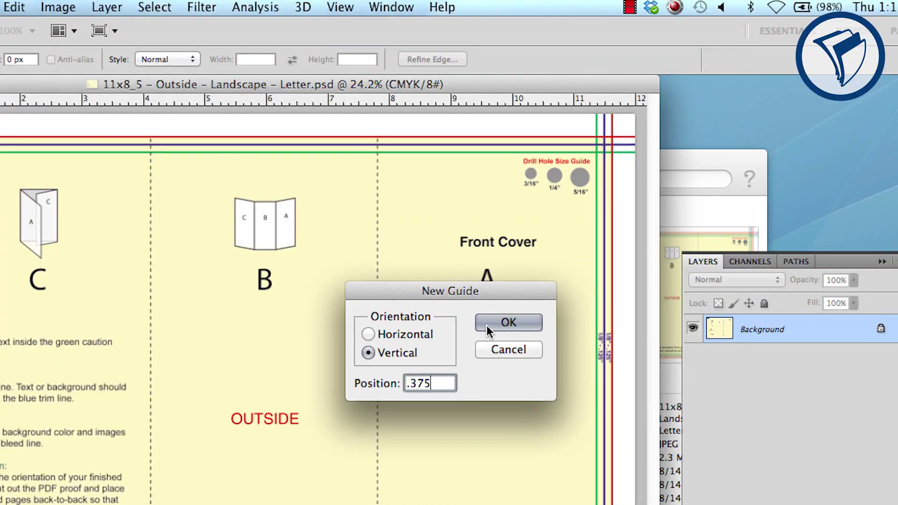
{"action": "left_click", "coordinate": [486, 331]}
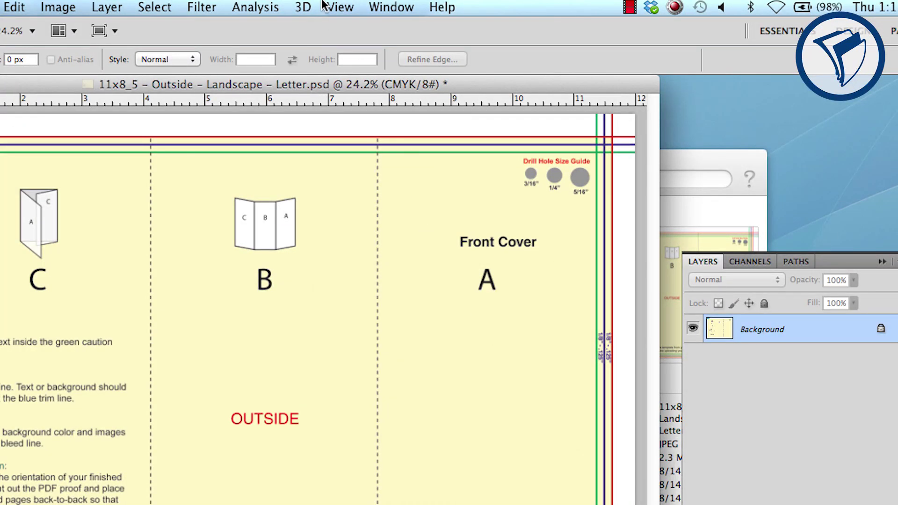
- Add two more vertical guides at 0.5 in and 0.625 in
{"action": "left_click", "coordinate": [337, 7]}
{"action": "left_click", "coordinate": [420, 430]}
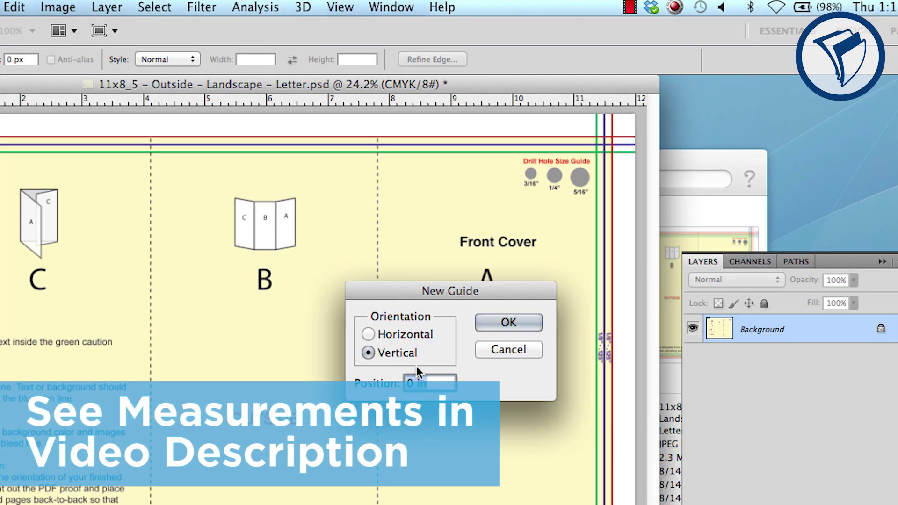
{"action": "type", "text": ".5"}
{"action": "left_click", "coordinate": [482, 324]}
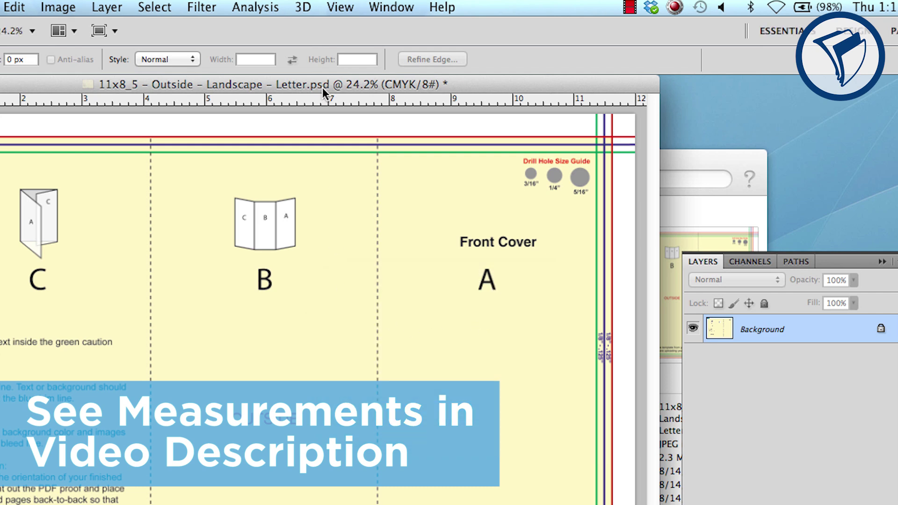
{"action": "left_click", "coordinate": [340, 7]}
{"action": "left_click", "coordinate": [368, 430]}
{"action": "type", "text": ".625"}
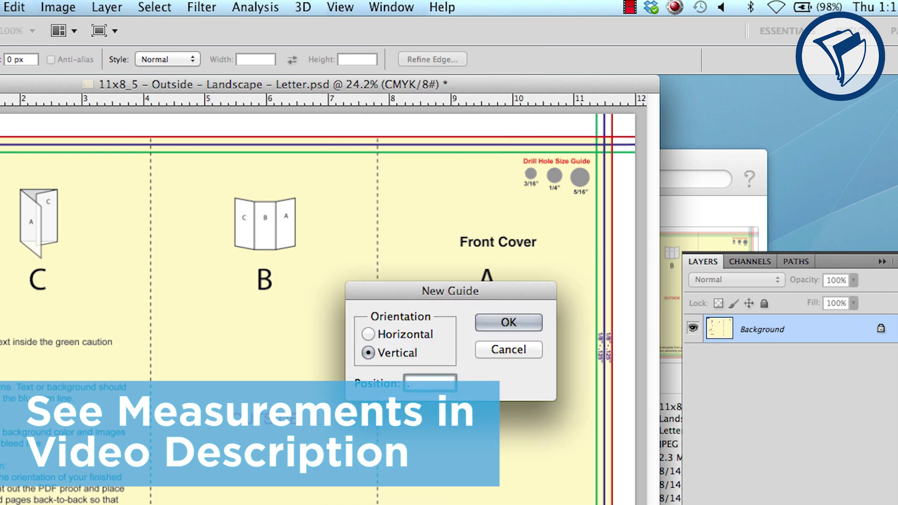
{"action": "left_click", "coordinate": [509, 323]}
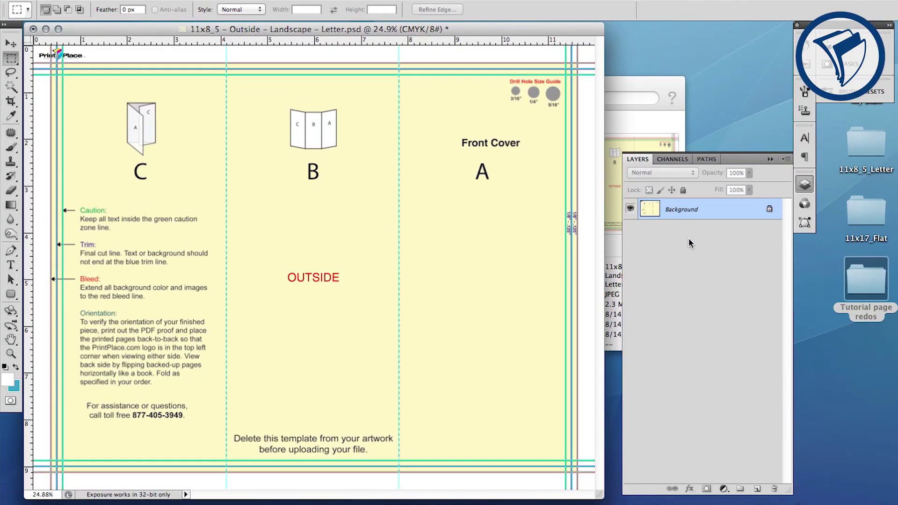
- Add a new Layer 1 and set up a fill using a custom colour
{"action": "left_click", "coordinate": [758, 489]}
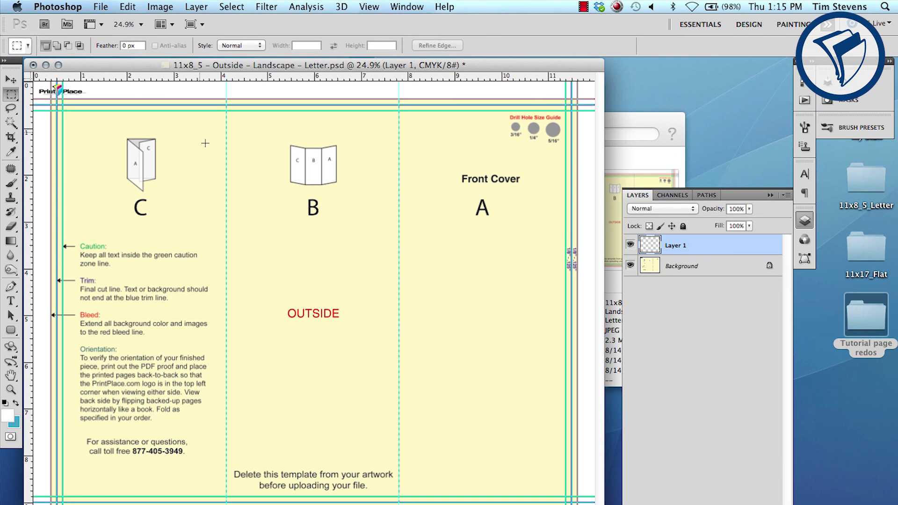
{"action": "left_click", "coordinate": [129, 7]}
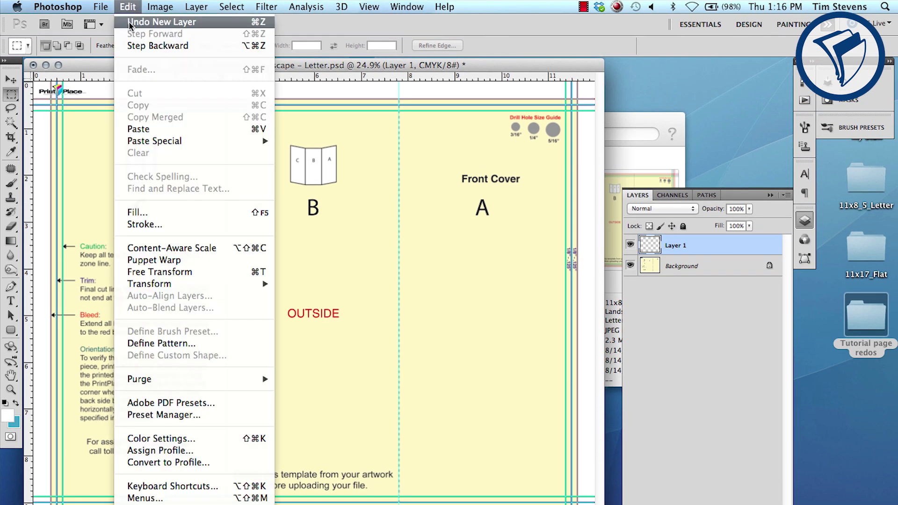
{"action": "left_click", "coordinate": [137, 212]}
{"action": "left_click", "coordinate": [405, 218]}
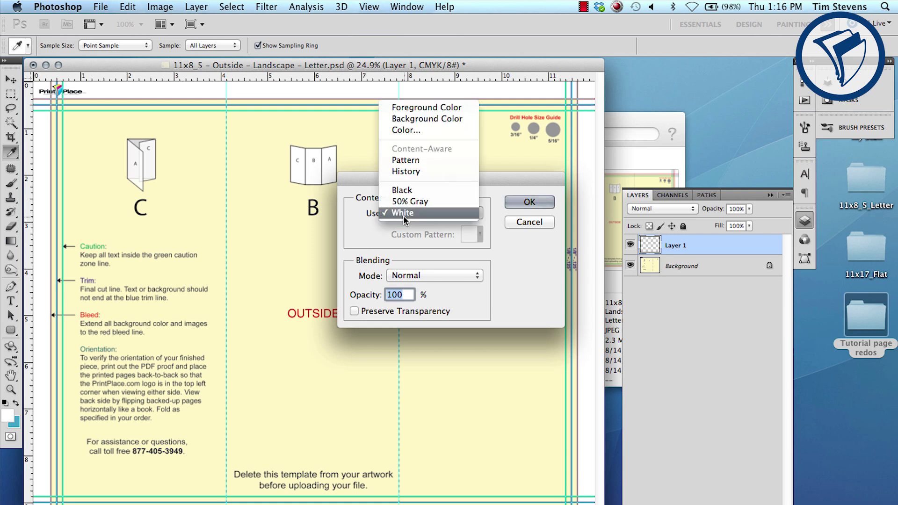
{"action": "left_click", "coordinate": [406, 130]}
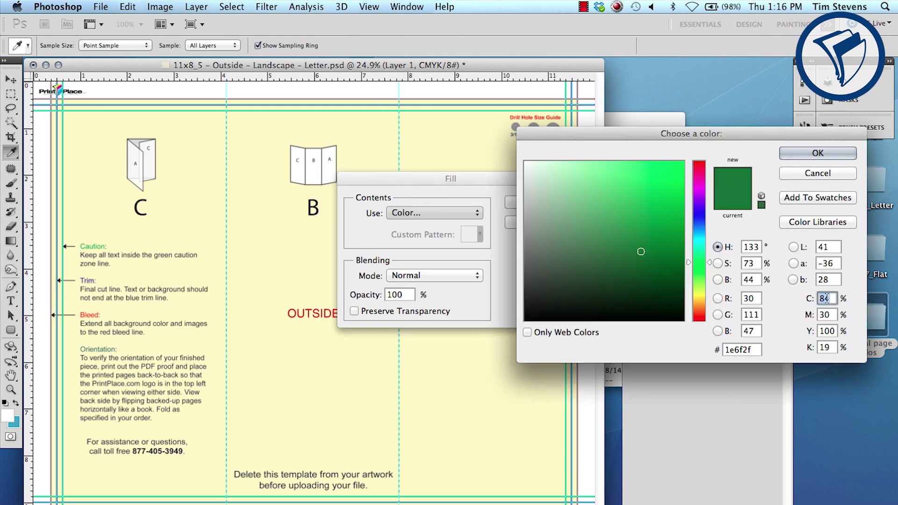
- Fill the layer with light green CMYK 22/0/39/0
{"action": "type", "text": "22"}
{"action": "key", "text": "Tab"}
{"action": "type", "text": "0"}
{"action": "key", "text": "Tab"}
{"action": "type", "text": "3"}
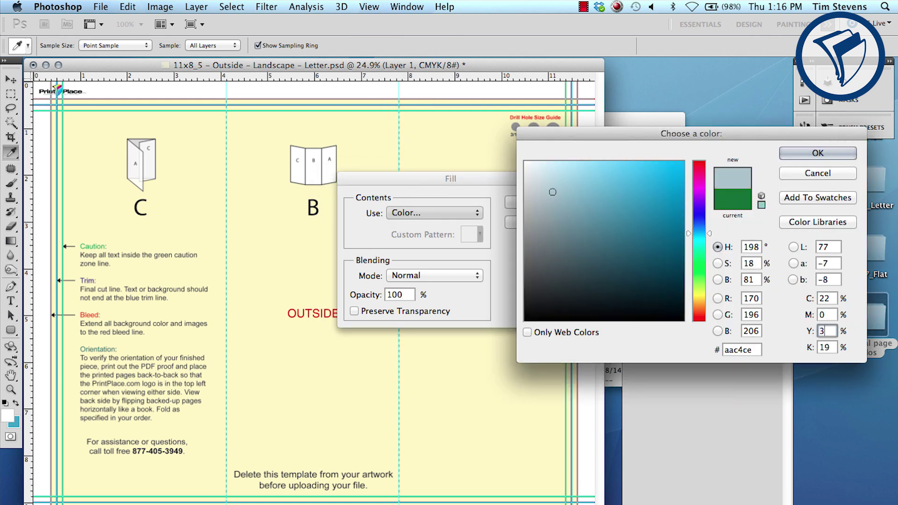
{"action": "type", "text": "9"}
{"action": "key", "text": "Tab"}
{"action": "type", "text": "0"}
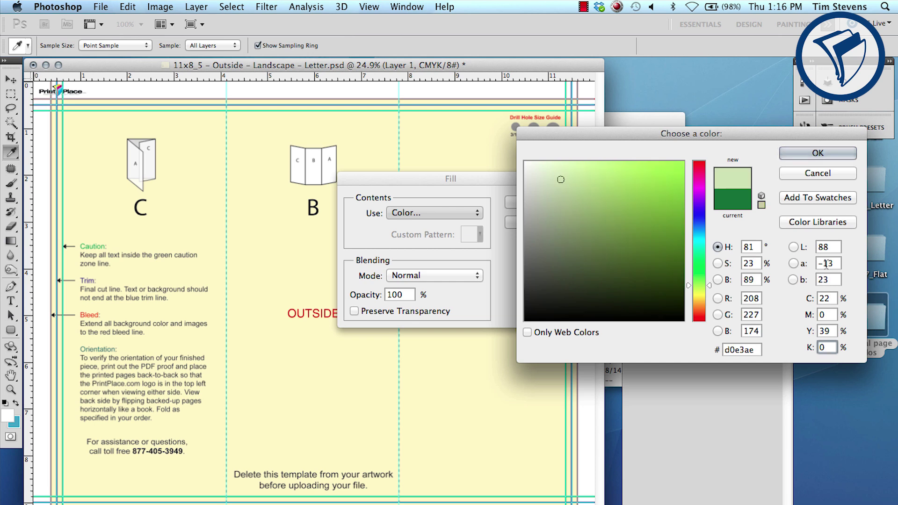
{"action": "left_click", "coordinate": [806, 153]}
{"action": "left_click", "coordinate": [525, 203]}
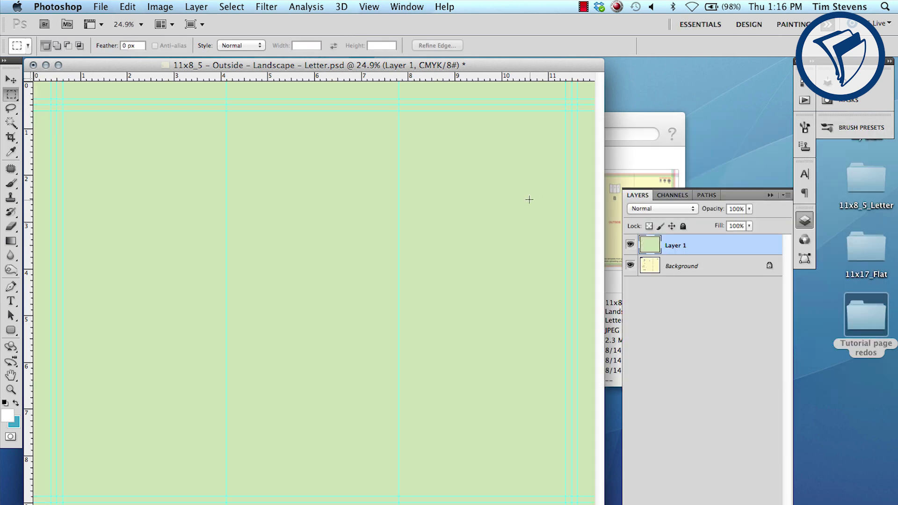
- Place handmade_paper_7615 over the green layer and stretch its top and bottom edges to cover the page
{"action": "left_click_drag", "start_coordinate": [843, 460], "coordinate": [287, 243]}
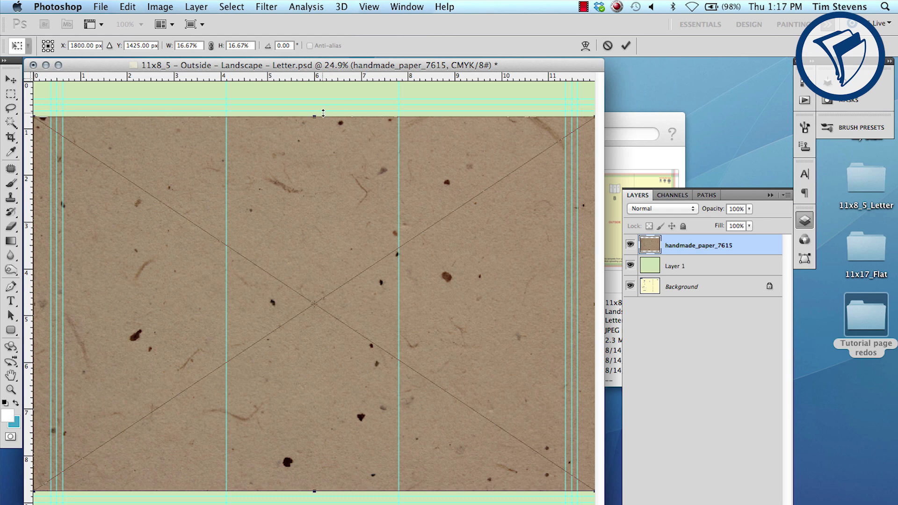
{"action": "left_click_drag", "start_coordinate": [314, 116], "coordinate": [314, 99]}
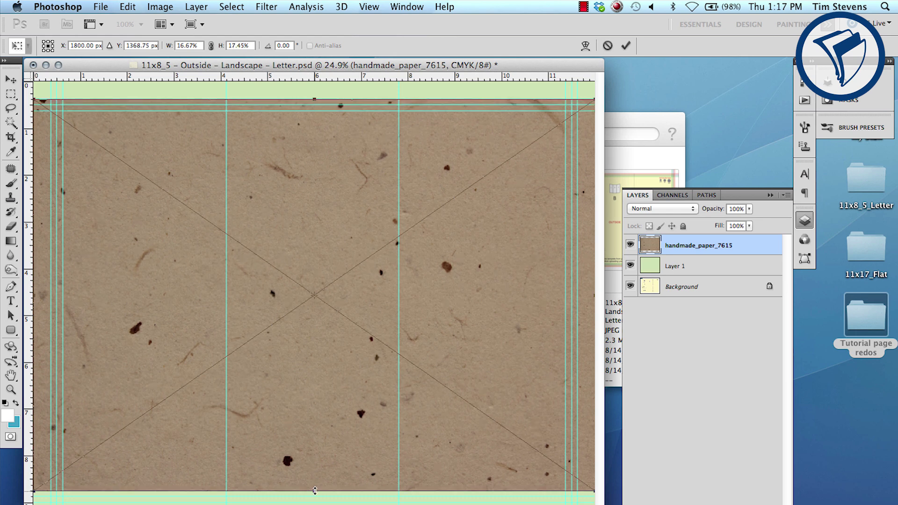
{"action": "left_click_drag", "start_coordinate": [315, 491], "coordinate": [315, 504]}
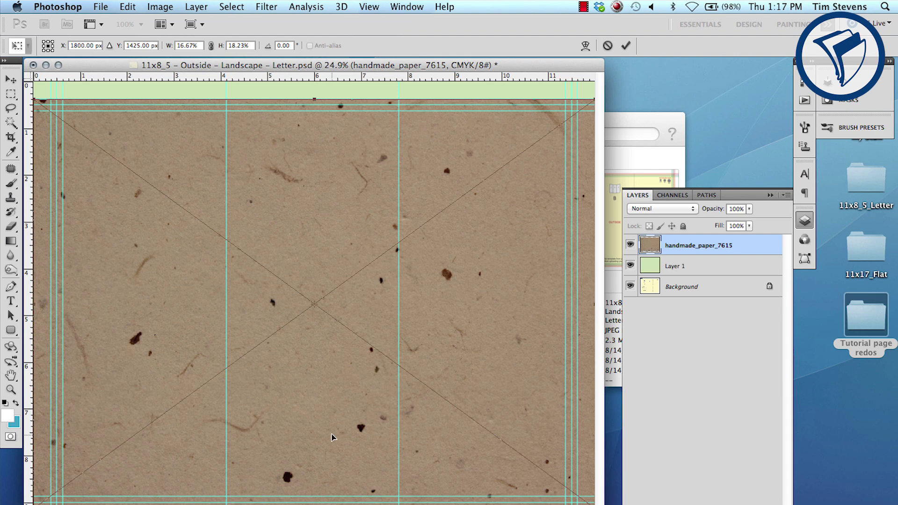
{"action": "key", "text": "Return"}
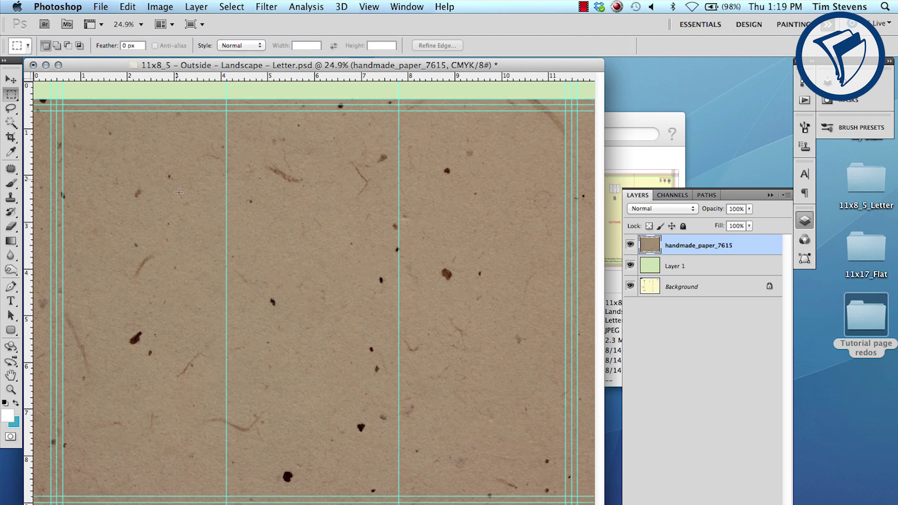
- Desaturate the paper texture to grey
{"action": "left_click", "coordinate": [161, 7]}
{"action": "mouse_move", "coordinate": [162, 47]}
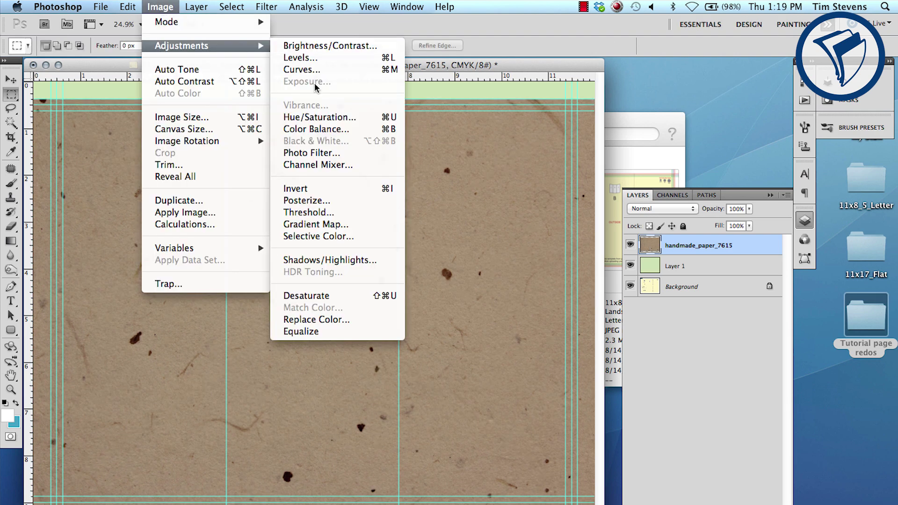
{"action": "left_click", "coordinate": [313, 297]}
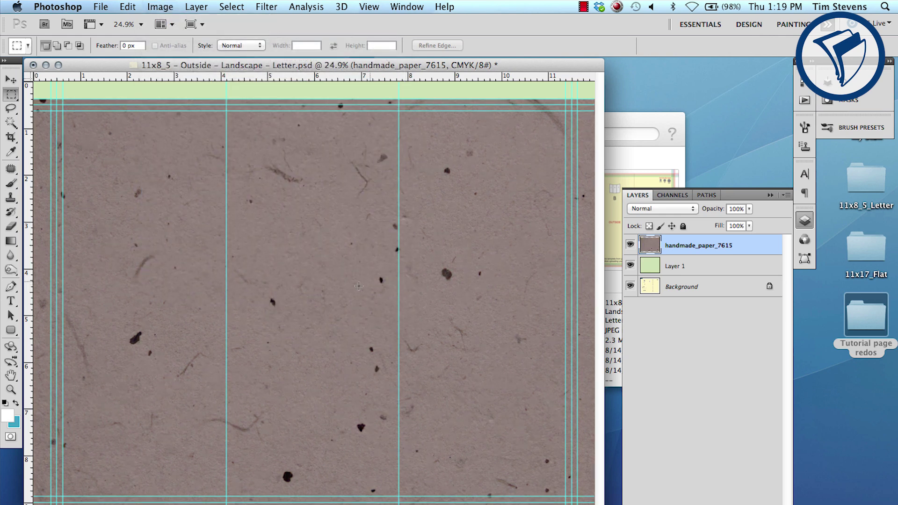
- Set the paper layer to Darken blending at 50% opacity
{"action": "left_click", "coordinate": [644, 212]}
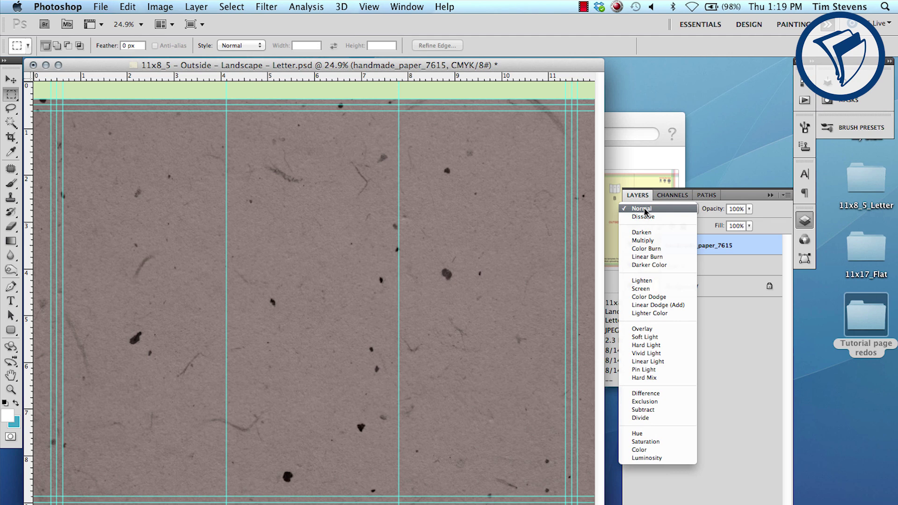
{"action": "left_click", "coordinate": [645, 233]}
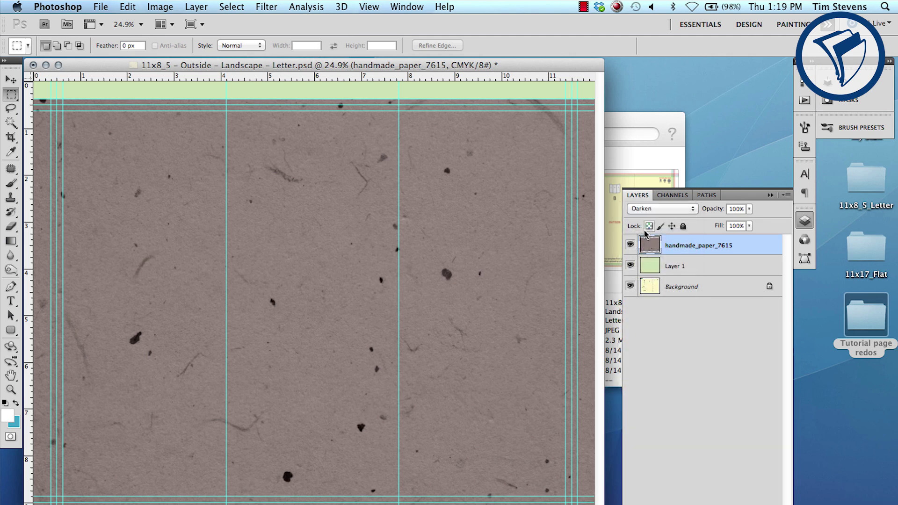
{"action": "left_click", "coordinate": [749, 210]}
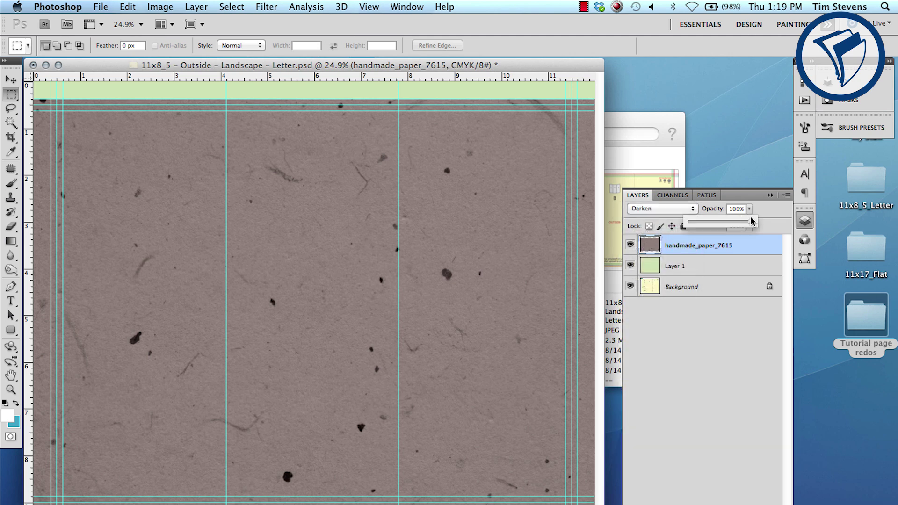
{"action": "left_click_drag", "start_coordinate": [751, 224], "coordinate": [721, 226]}
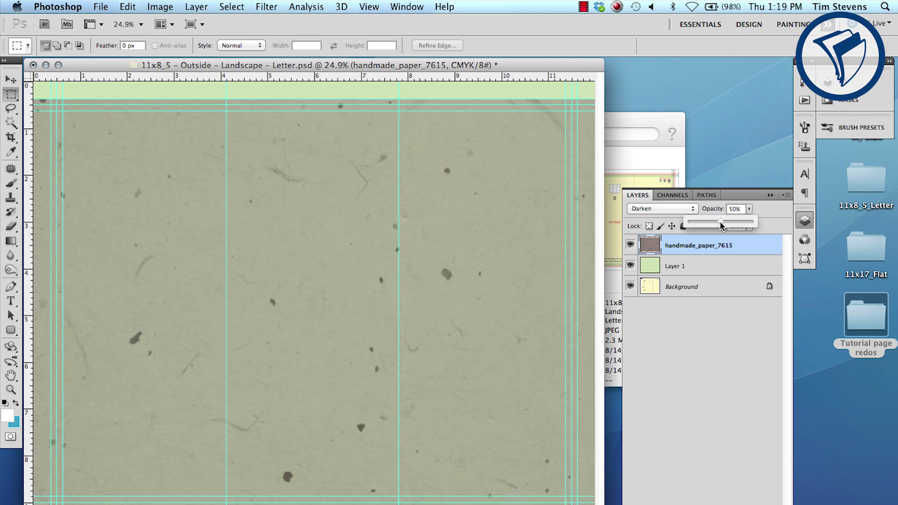
- Scale down the almond blossom, move the pink flowers left, and fit the sunflower into the middle panel
{"action": "left_click", "coordinate": [704, 310]}
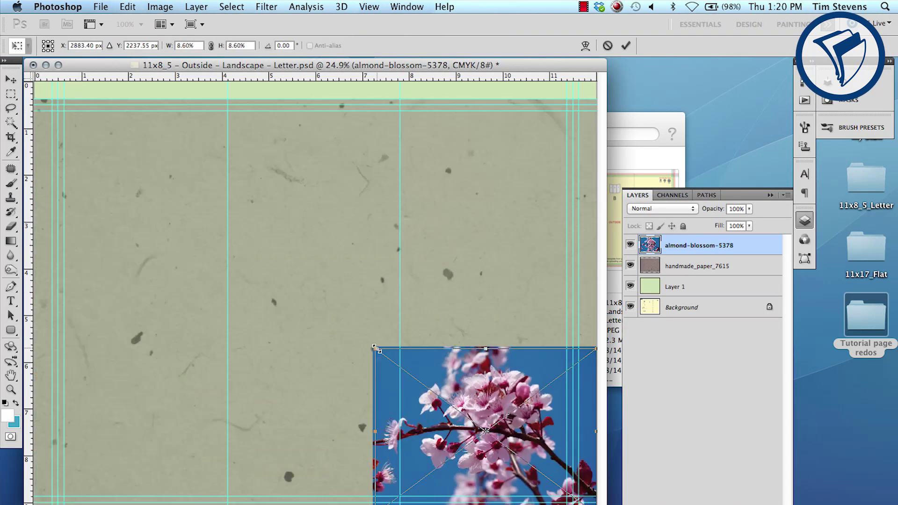
{"action": "left_click_drag", "start_coordinate": [598, 503], "coordinate": [570, 488]}
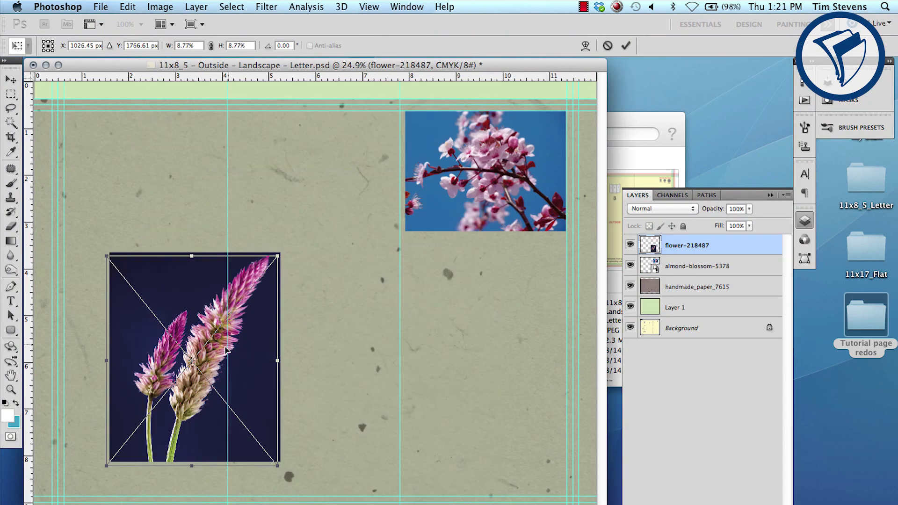
{"action": "left_click_drag", "start_coordinate": [226, 350], "coordinate": [169, 388]}
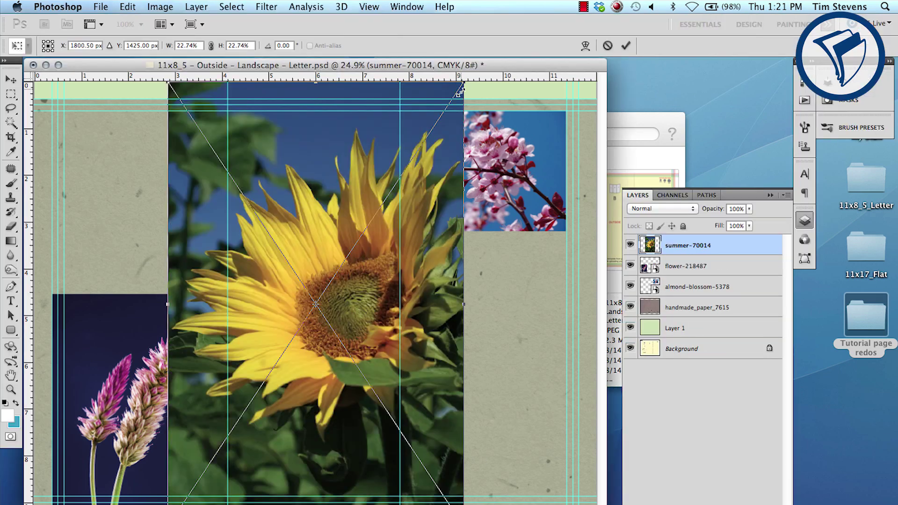
{"action": "left_click_drag", "start_coordinate": [461, 76], "coordinate": [400, 177]}
{"action": "left_click_drag", "start_coordinate": [286, 341], "coordinate": [314, 229]}
{"action": "key", "text": "Return"}
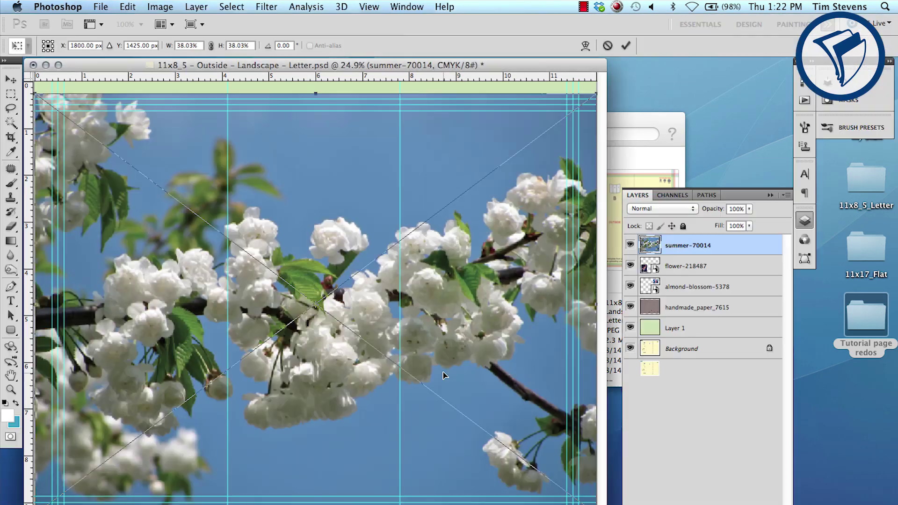
- Shrink the white blossom tree photo into the lower-right spot and select all four photo layers
{"action": "left_click_drag", "start_coordinate": [445, 374], "coordinate": [556, 487]}
{"action": "key", "text": "Return"}
{"action": "key", "text": "m"}
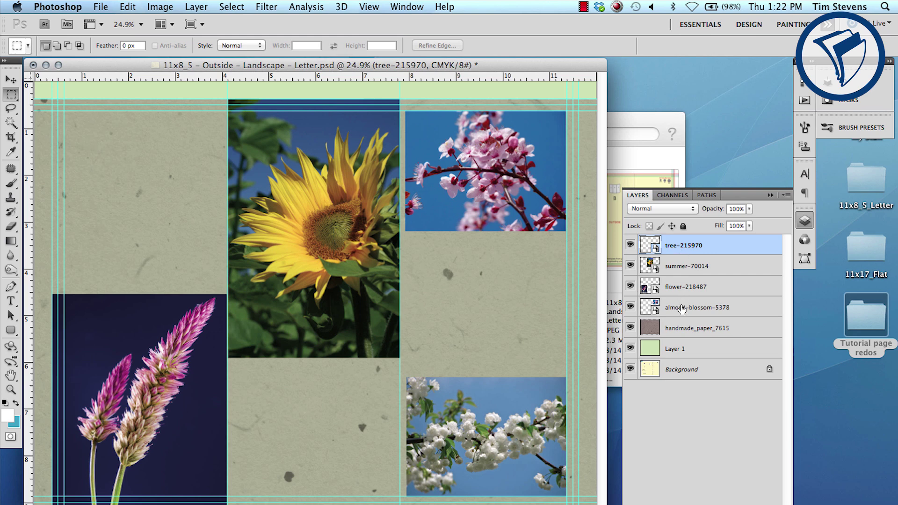
{"action": "left_click", "coordinate": [682, 309], "text": "shift"}
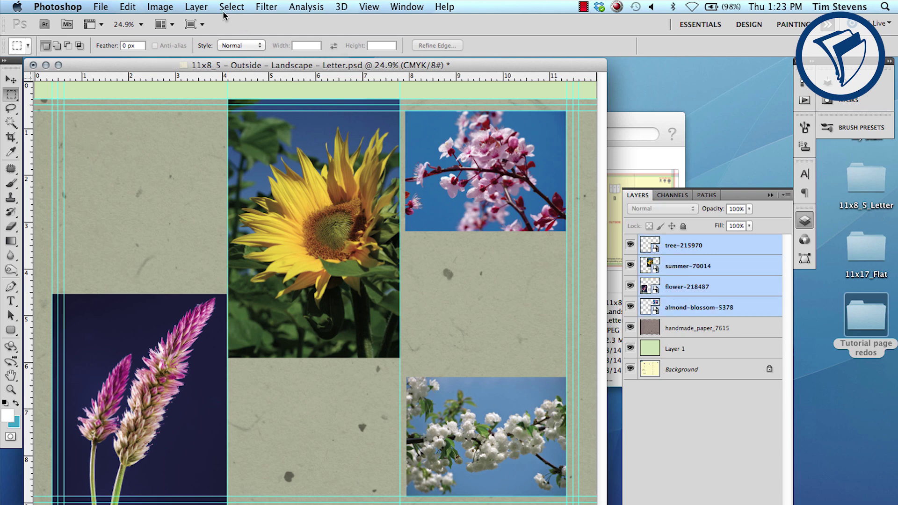
- Group the four flower photo layers as Group 1 and give it a Hide All layer mask
{"action": "left_click", "coordinate": [196, 7]}
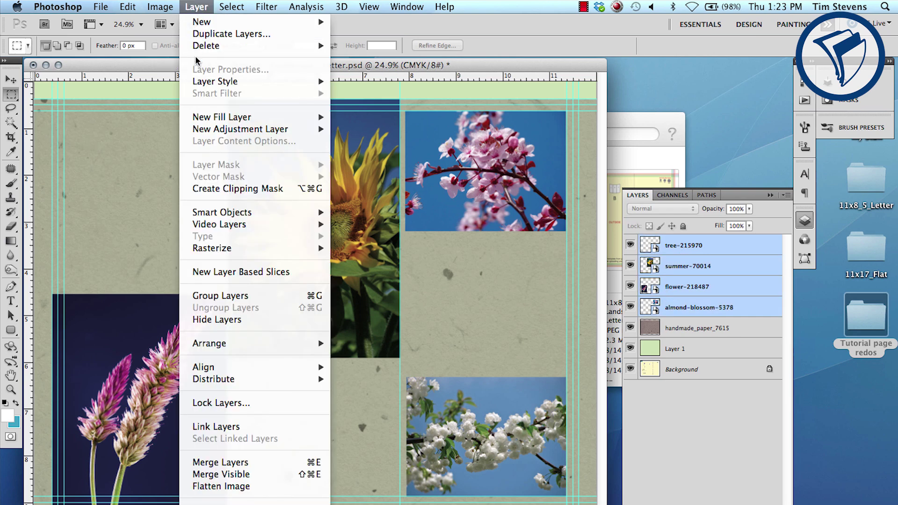
{"action": "left_click", "coordinate": [206, 300]}
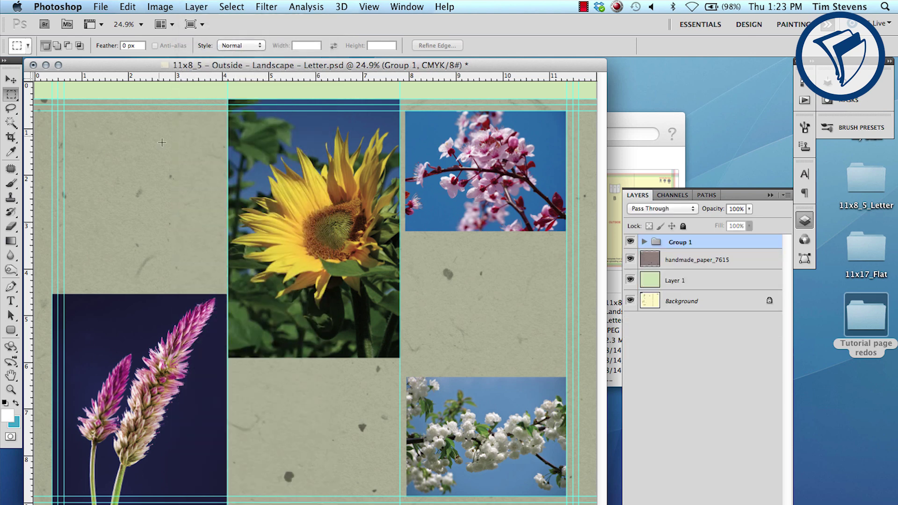
{"action": "left_click", "coordinate": [194, 8]}
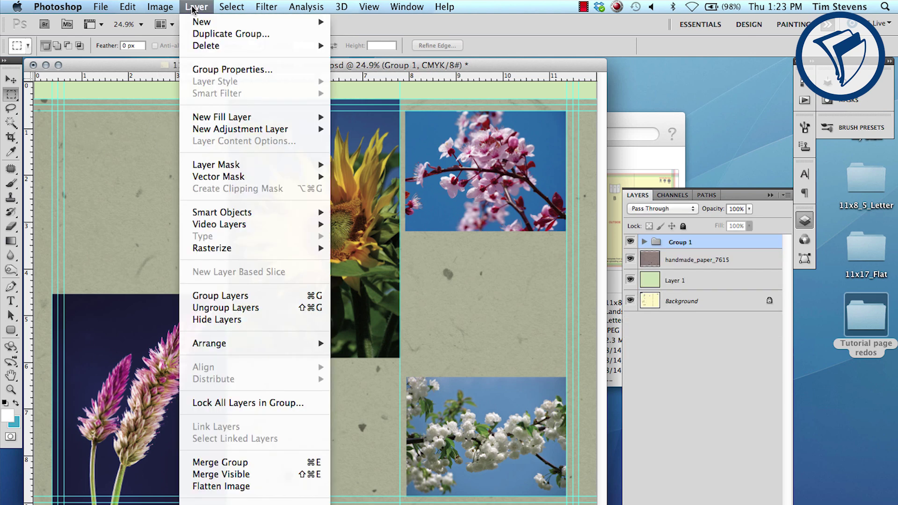
{"action": "mouse_move", "coordinate": [198, 165]}
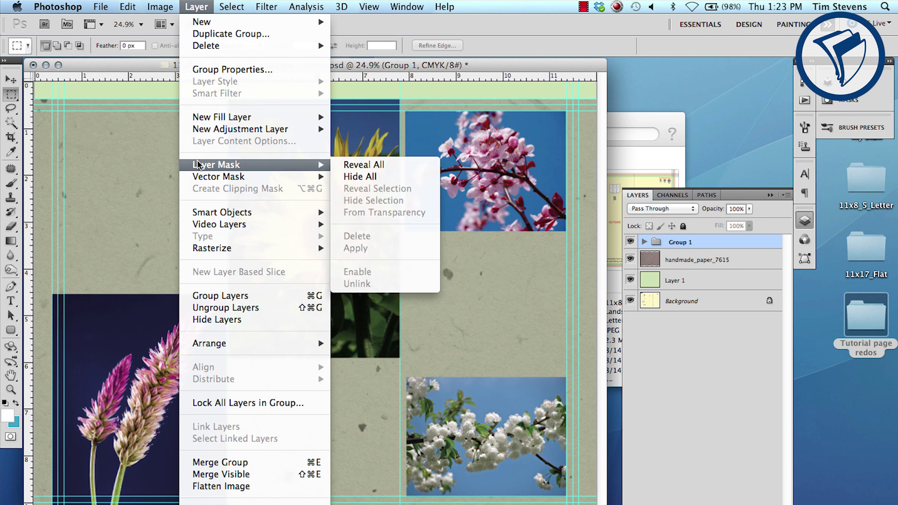
{"action": "left_click", "coordinate": [348, 176]}
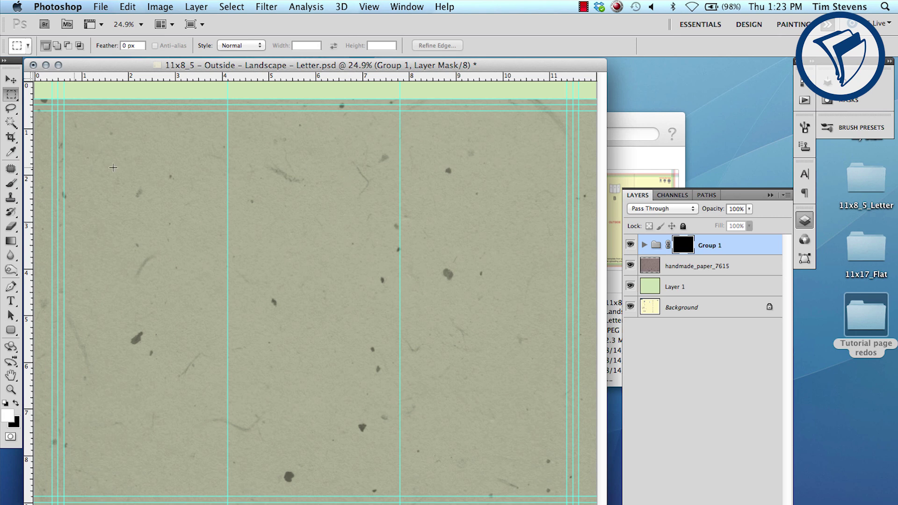
{"action": "left_click", "coordinate": [10, 184]}
- Choose a textured spatter brush at about 158 px with 40% opacity
{"action": "left_click", "coordinate": [60, 45]}
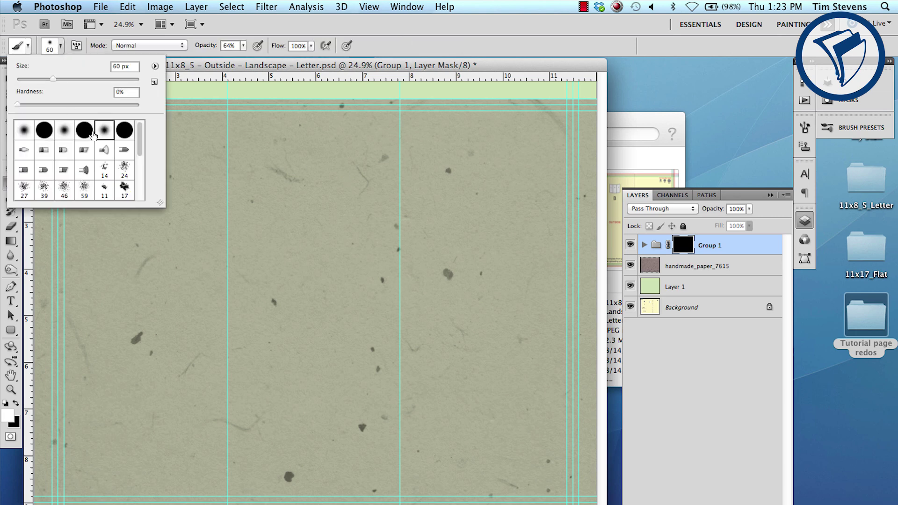
{"action": "scroll", "coordinate": [93, 135], "scroll_direction": "down", "scroll_amount": 10}
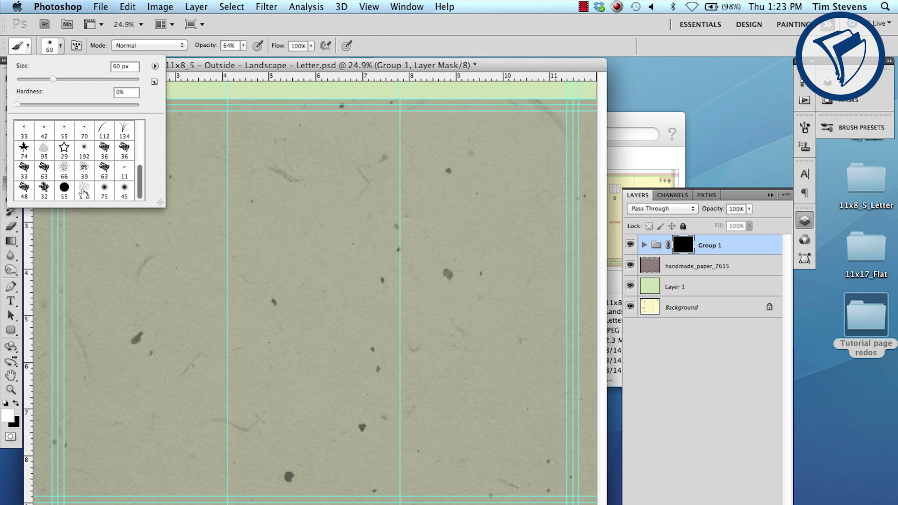
{"action": "left_click", "coordinate": [84, 191]}
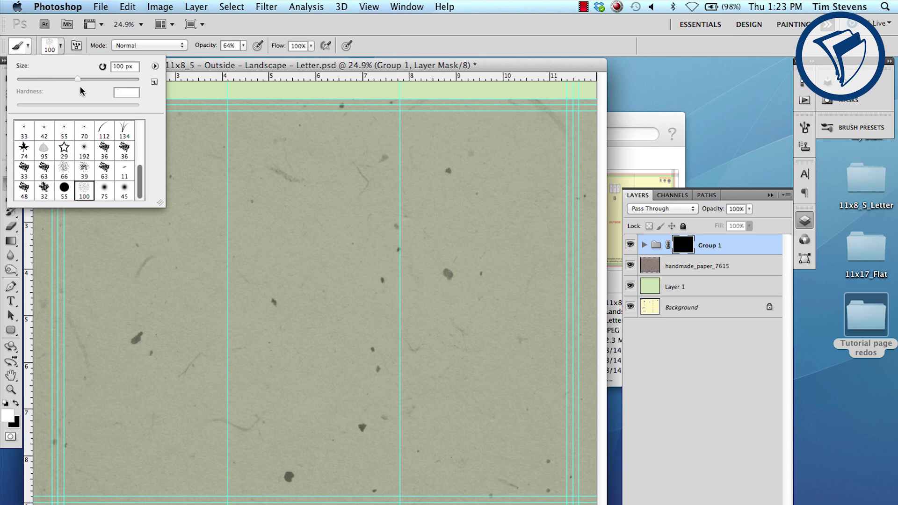
{"action": "left_click_drag", "start_coordinate": [80, 81], "coordinate": [92, 82]}
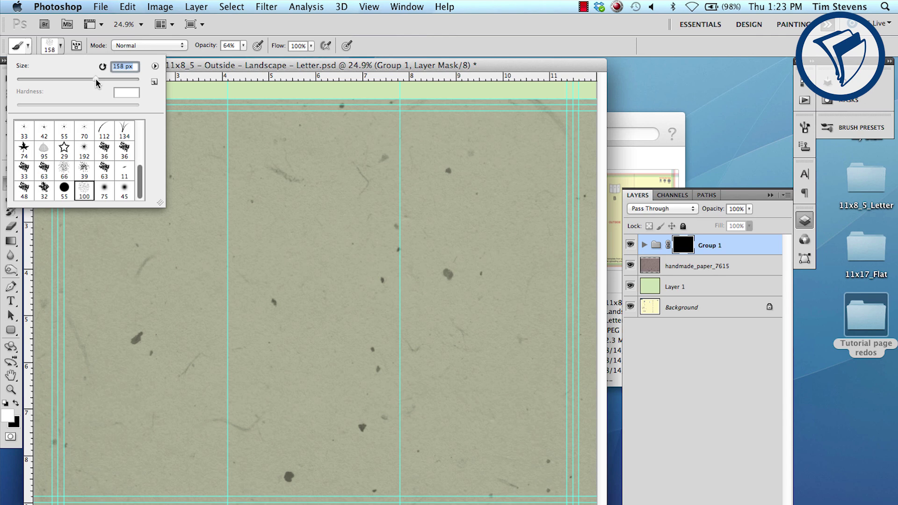
{"action": "mouse_move", "coordinate": [243, 46]}
{"action": "left_mouse_down"}
{"action": "mouse_move", "coordinate": [244, 58]}
{"action": "mouse_move", "coordinate": [231, 64]}
{"action": "left_mouse_up"}
{"action": "left_click", "coordinate": [244, 45]}
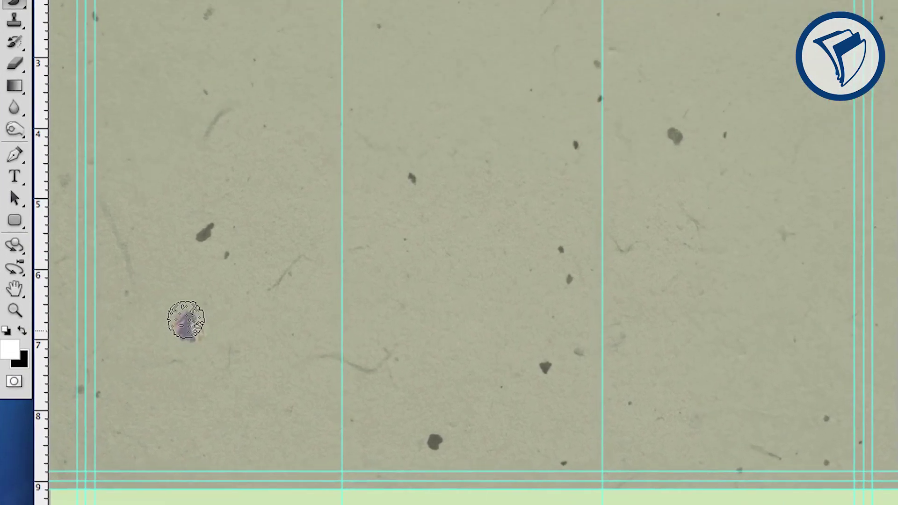
- Paint white on Group 1's mask to reveal the pink flower spikes and purple shadow lower-left
{"action": "mouse_move", "coordinate": [124, 397]}
{"action": "left_mouse_down"}
{"action": "mouse_move", "coordinate": [110, 420]}
{"action": "mouse_move", "coordinate": [165, 367]}
{"action": "left_mouse_up"}
{"action": "mouse_move", "coordinate": [271, 247]}
{"action": "left_mouse_down"}
{"action": "mouse_move", "coordinate": [251, 305]}
{"action": "mouse_move", "coordinate": [211, 314]}
{"action": "mouse_move", "coordinate": [327, 227]}
{"action": "mouse_move", "coordinate": [307, 214]}
{"action": "mouse_move", "coordinate": [175, 251]}
{"action": "mouse_move", "coordinate": [135, 401]}
{"action": "mouse_move", "coordinate": [170, 361]}
{"action": "mouse_move", "coordinate": [134, 397]}
{"action": "mouse_move", "coordinate": [224, 381]}
{"action": "mouse_move", "coordinate": [310, 290]}
{"action": "mouse_move", "coordinate": [310, 401]}
{"action": "mouse_move", "coordinate": [341, 398]}
{"action": "mouse_move", "coordinate": [397, 367]}
{"action": "mouse_move", "coordinate": [403, 386]}
{"action": "left_mouse_up"}
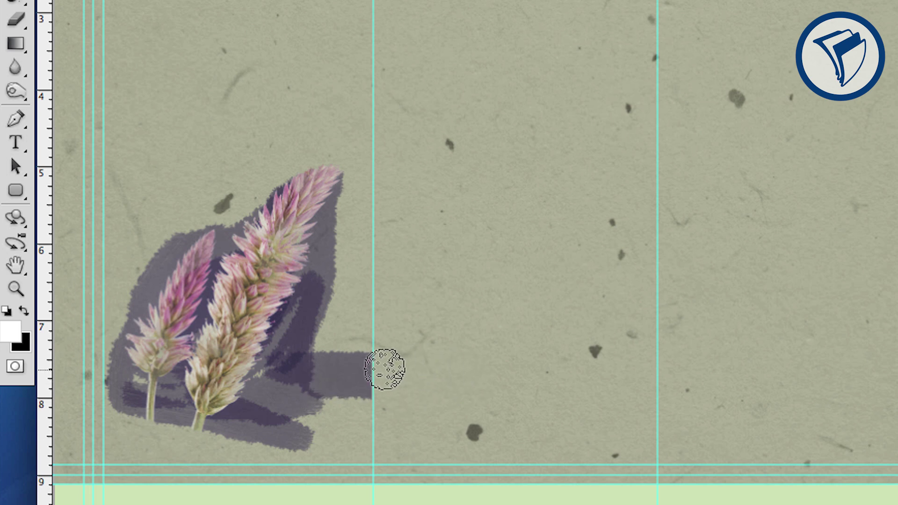
{"action": "mouse_move", "coordinate": [386, 367]}
{"action": "left_mouse_down"}
{"action": "mouse_move", "coordinate": [359, 377]}
{"action": "mouse_move", "coordinate": [387, 338]}
{"action": "mouse_move", "coordinate": [368, 376]}
{"action": "mouse_move", "coordinate": [367, 407]}
{"action": "left_mouse_up"}
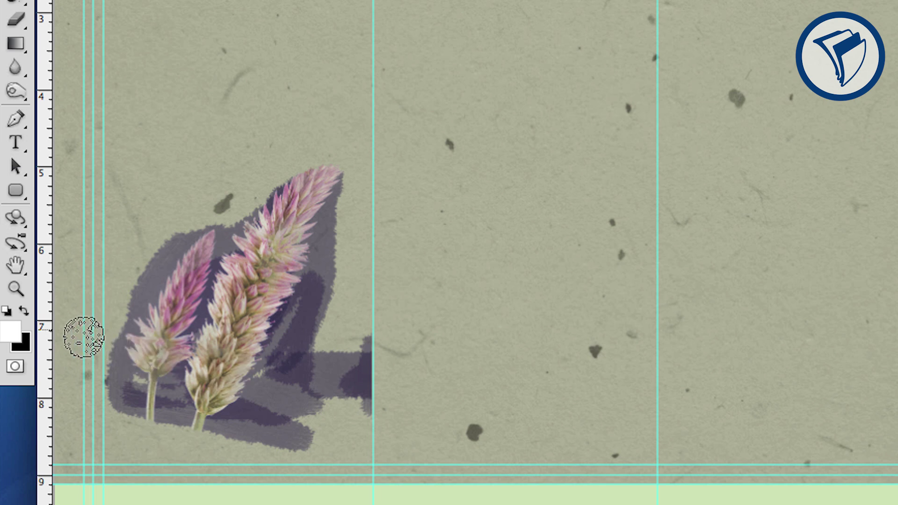
- Trim part of the purple shadow with black, check the mask alone, then return to white
{"action": "left_click", "coordinate": [24, 309]}
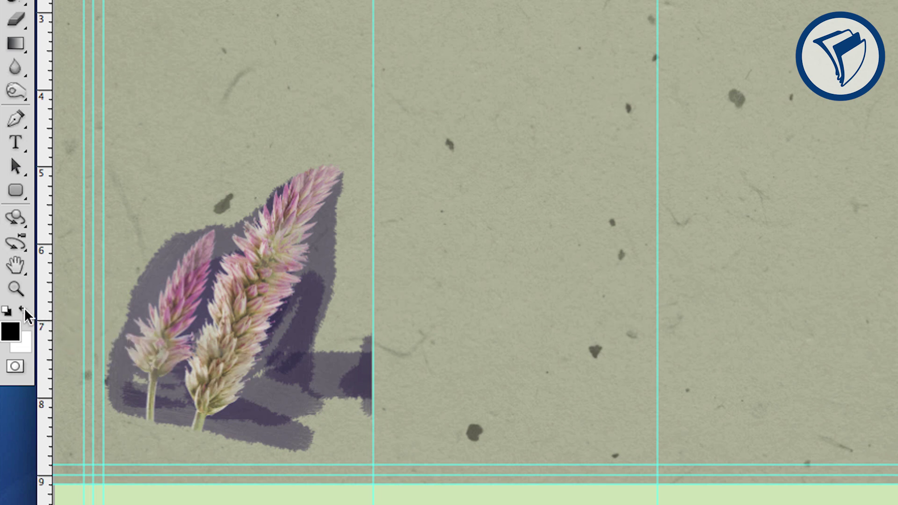
{"action": "mouse_move", "coordinate": [363, 335]}
{"action": "left_mouse_down"}
{"action": "mouse_move", "coordinate": [358, 412]}
{"action": "mouse_move", "coordinate": [360, 354]}
{"action": "mouse_move", "coordinate": [369, 408]}
{"action": "mouse_move", "coordinate": [369, 344]}
{"action": "mouse_move", "coordinate": [368, 409]}
{"action": "mouse_move", "coordinate": [367, 338]}
{"action": "mouse_move", "coordinate": [362, 401]}
{"action": "mouse_move", "coordinate": [363, 335]}
{"action": "mouse_move", "coordinate": [337, 353]}
{"action": "mouse_move", "coordinate": [374, 338]}
{"action": "mouse_move", "coordinate": [357, 397]}
{"action": "left_mouse_up"}
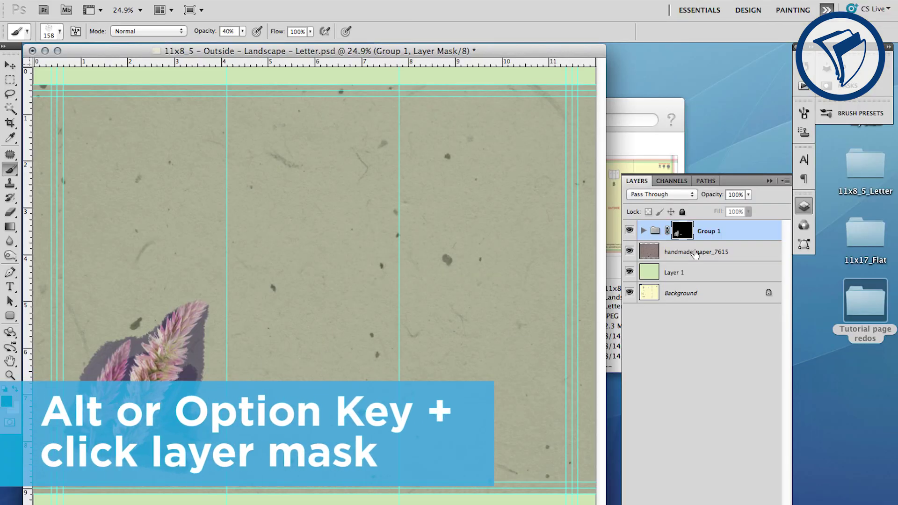
{"action": "left_click", "coordinate": [682, 230], "text": "alt"}
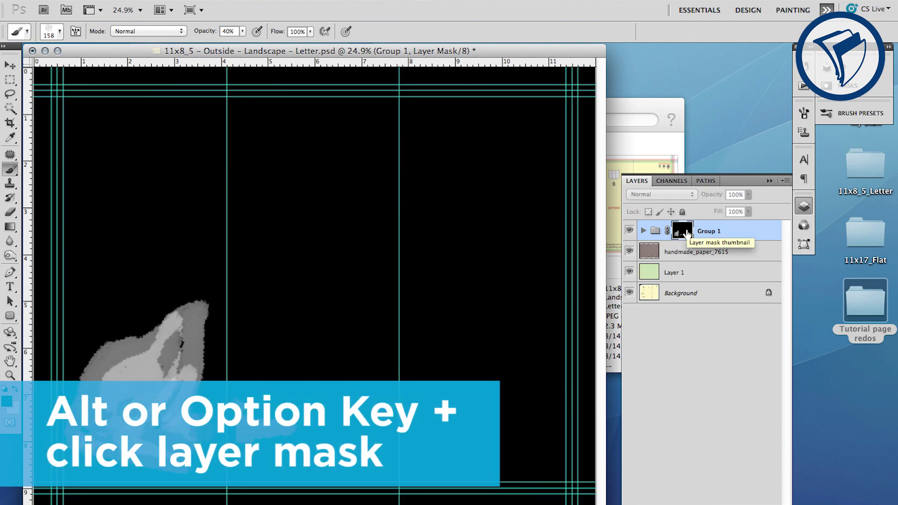
{"action": "left_click", "coordinate": [682, 230], "text": "alt"}
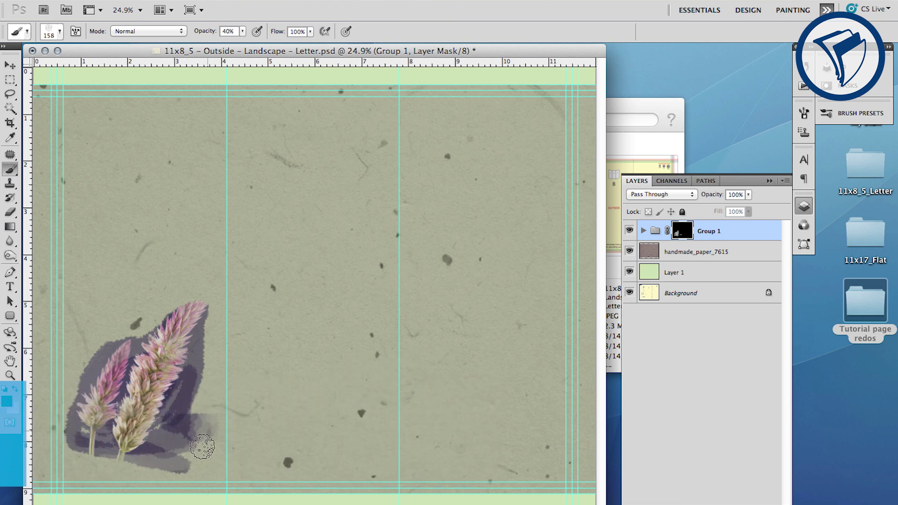
{"action": "left_click", "coordinate": [15, 389]}
- Paint more purple shadow around the flower on the mask with the brush enlarged to 257 px
{"action": "mouse_move", "coordinate": [125, 330]}
{"action": "left_mouse_down"}
{"action": "mouse_move", "coordinate": [76, 394]}
{"action": "mouse_move", "coordinate": [131, 461]}
{"action": "left_mouse_up"}
{"action": "left_click", "coordinate": [61, 32]}
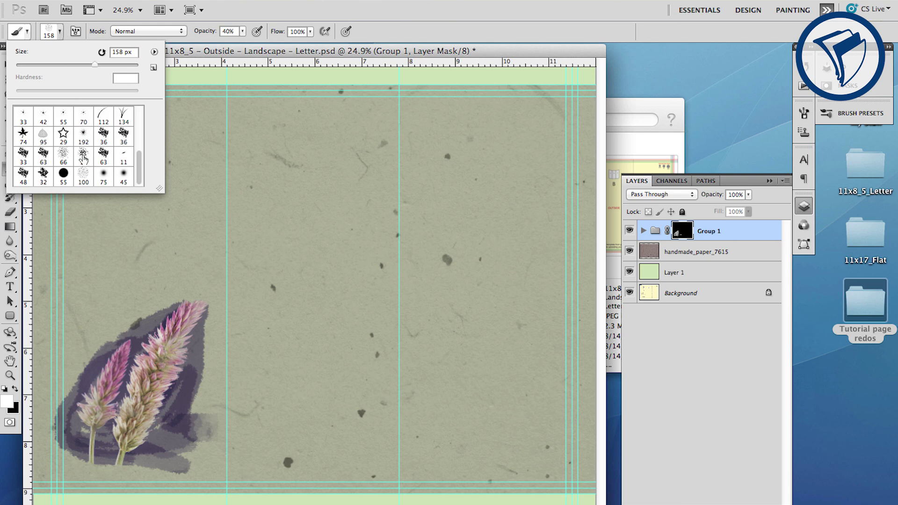
{"action": "left_click_drag", "start_coordinate": [94, 65], "coordinate": [111, 65]}
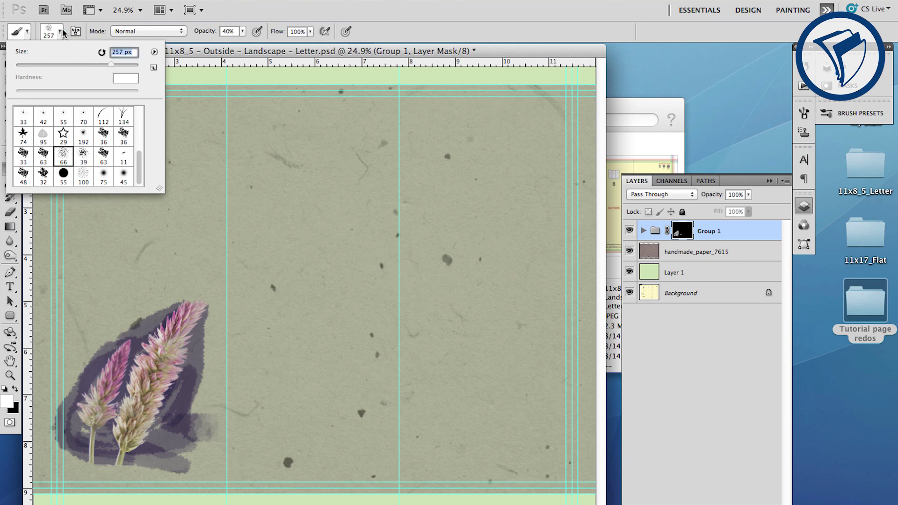
{"action": "key", "text": "Return"}
{"action": "mouse_move", "coordinate": [135, 311]}
{"action": "left_mouse_down"}
{"action": "mouse_move", "coordinate": [64, 365]}
{"action": "mouse_move", "coordinate": [78, 386]}
{"action": "mouse_move", "coordinate": [84, 365]}
{"action": "mouse_move", "coordinate": [187, 442]}
{"action": "mouse_move", "coordinate": [150, 472]}
{"action": "mouse_move", "coordinate": [201, 377]}
{"action": "left_mouse_up"}
- Raise brush opacity to 63% and rework the shadow around the stem bases
{"action": "left_click", "coordinate": [242, 31]}
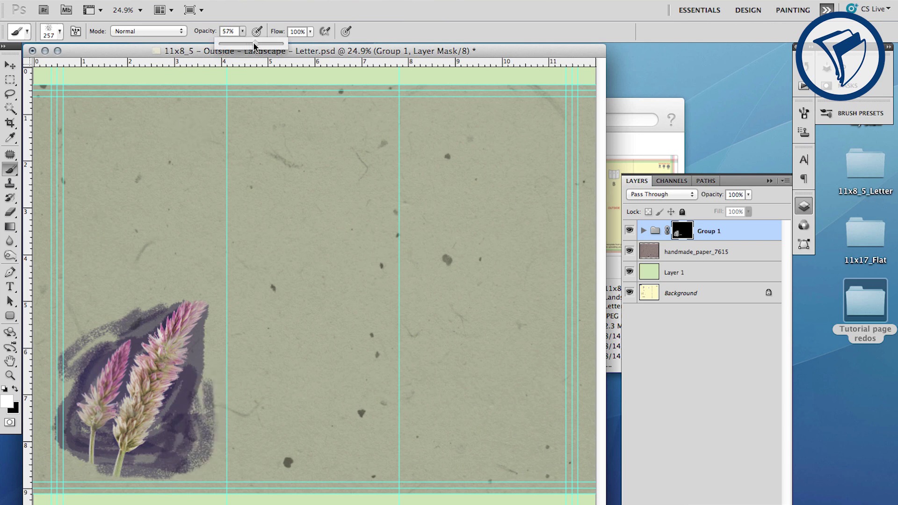
{"action": "left_click_drag", "start_coordinate": [244, 44], "coordinate": [259, 43]}
{"action": "left_click", "coordinate": [245, 36]}
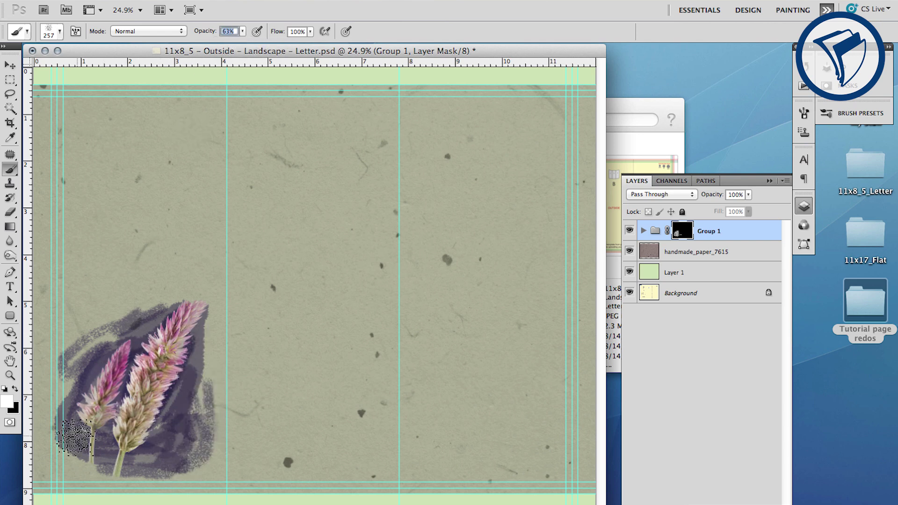
{"action": "mouse_move", "coordinate": [104, 447]}
{"action": "left_mouse_down"}
{"action": "mouse_move", "coordinate": [80, 472]}
{"action": "mouse_move", "coordinate": [121, 453]}
{"action": "mouse_move", "coordinate": [69, 468]}
{"action": "mouse_move", "coordinate": [112, 485]}
{"action": "left_mouse_up"}
- Switch to a different textured brush sized 121 px for the other images
{"action": "left_click", "coordinate": [60, 32]}
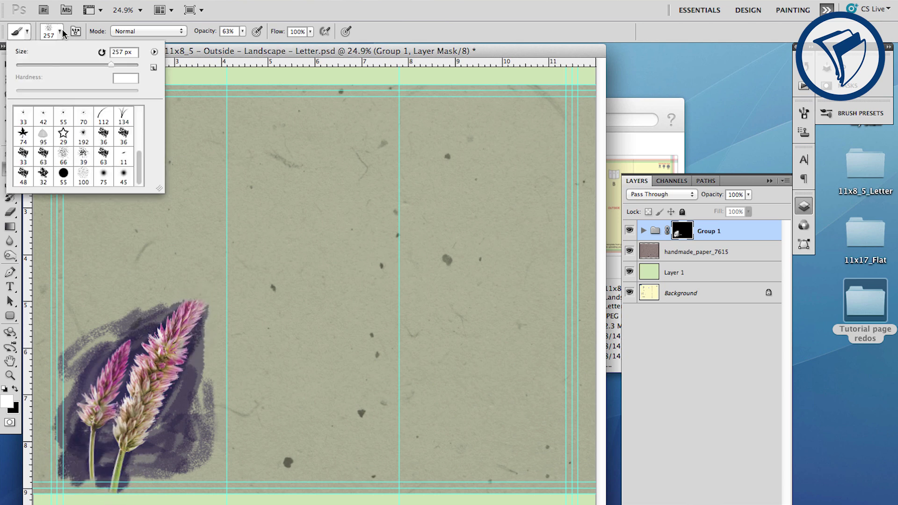
{"action": "left_click", "coordinate": [123, 136]}
{"action": "left_click_drag", "start_coordinate": [52, 64], "coordinate": [85, 65]}
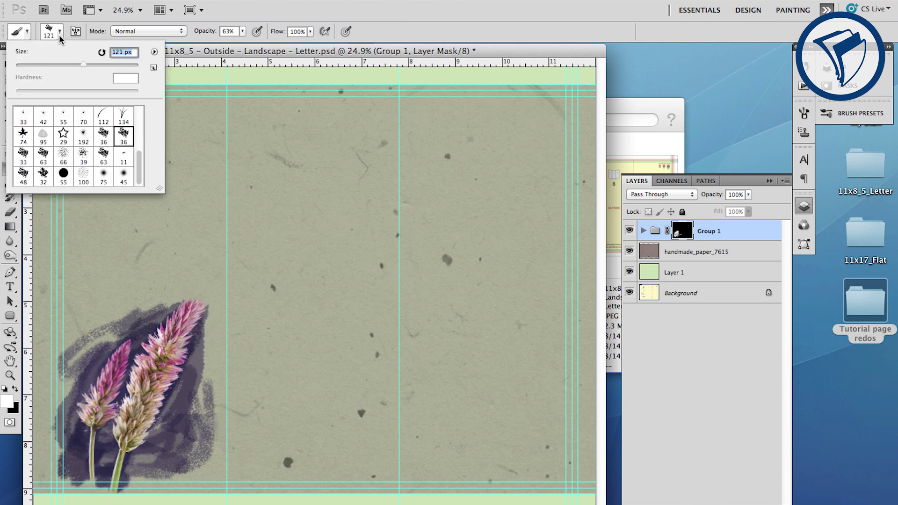
{"action": "left_click", "coordinate": [107, 262]}
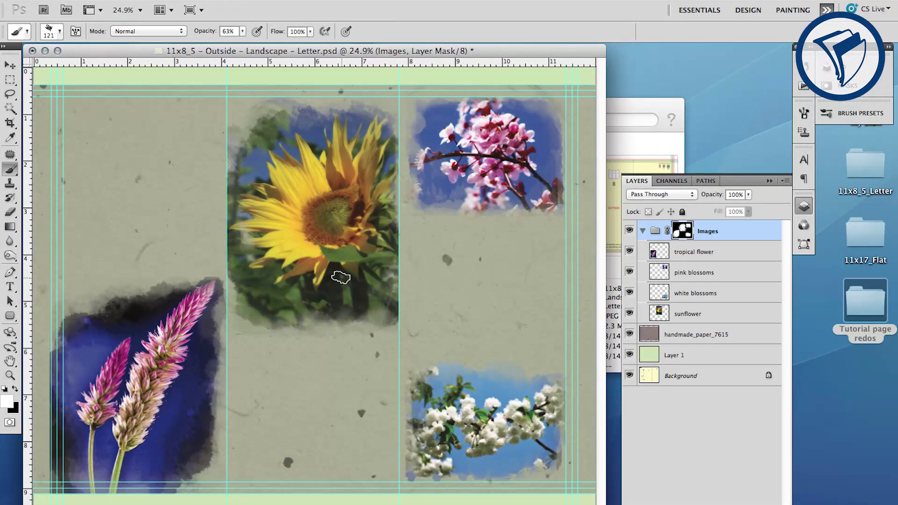
{"action": "left_click", "coordinate": [10, 287]}
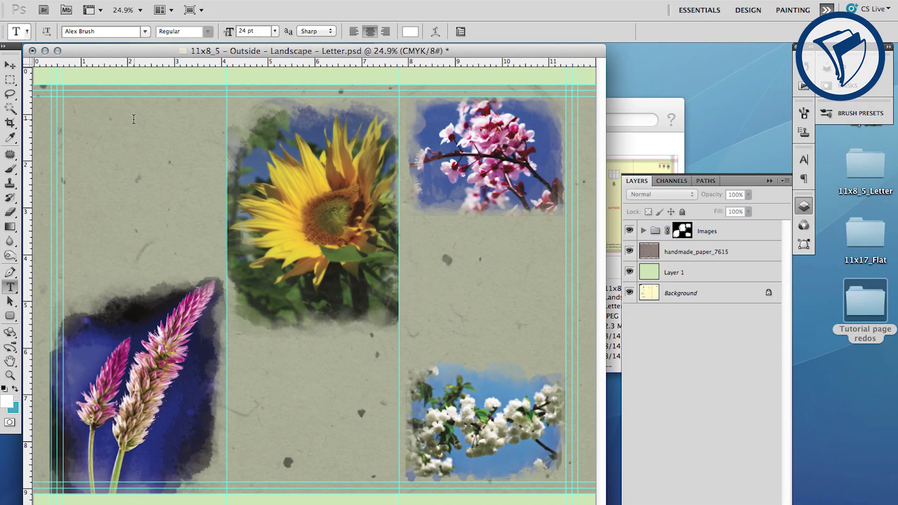
- Add the 'Varieties' heading as a text layer on the left panel
{"action": "left_click", "coordinate": [133, 119]}
{"action": "type", "text": "V"}
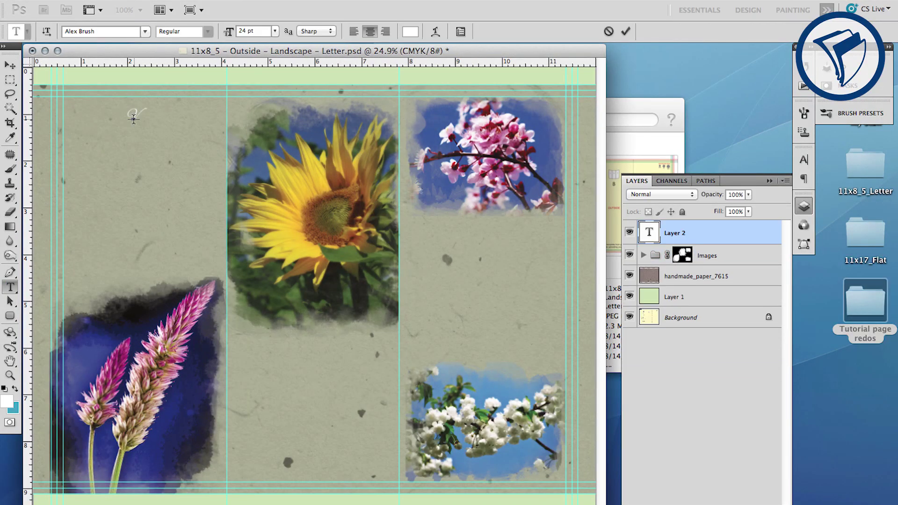
{"action": "type", "text": "arieties"}
{"action": "left_click", "coordinate": [10, 65]}
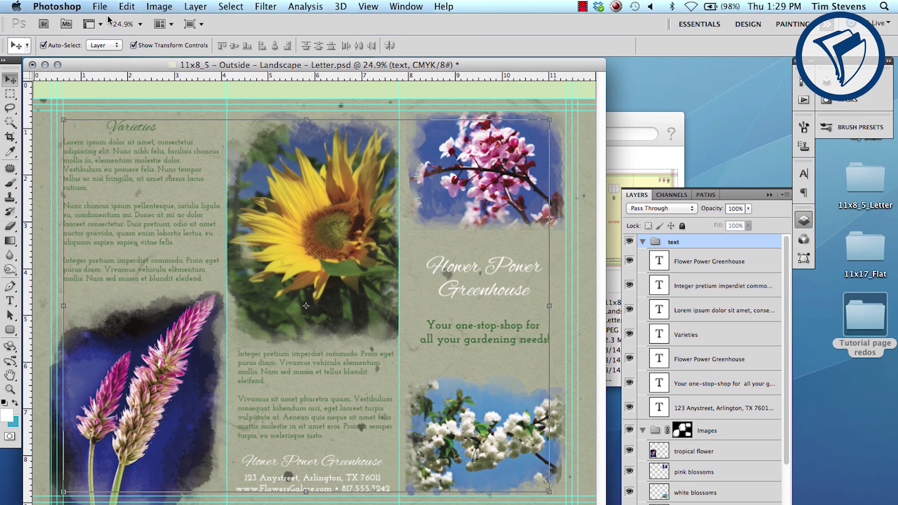
{"action": "left_click", "coordinate": [99, 7]}
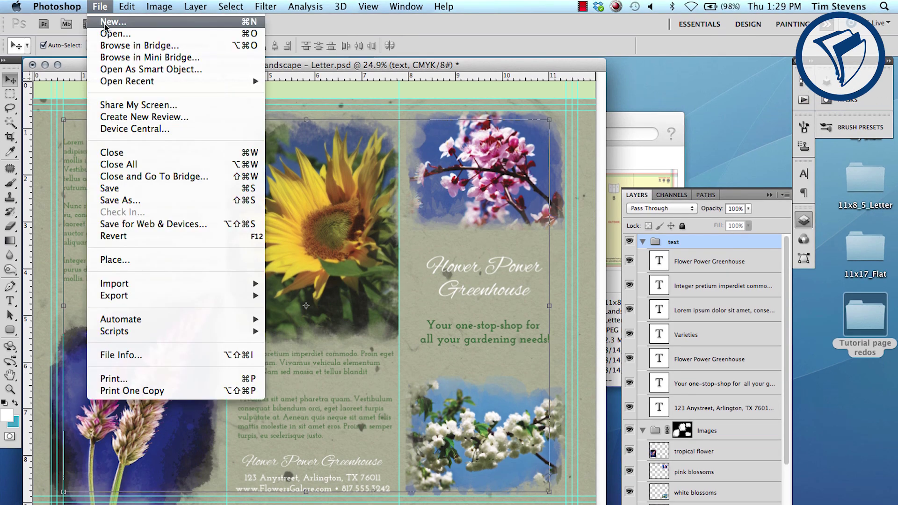
- Save the brochure as Photoshop PDF using the [PDF/X-1a:2001] Adobe PDF preset
{"action": "left_click", "coordinate": [120, 200]}
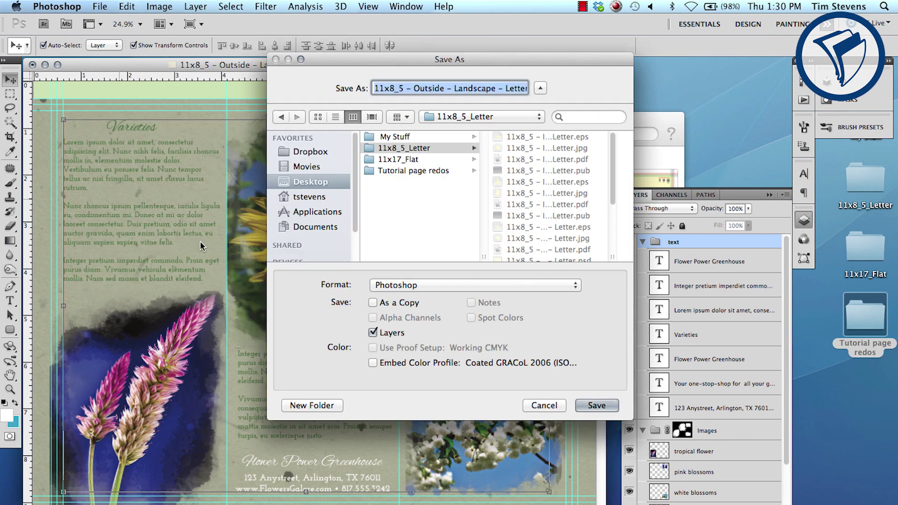
{"action": "left_click", "coordinate": [401, 285]}
{"action": "left_click", "coordinate": [405, 341]}
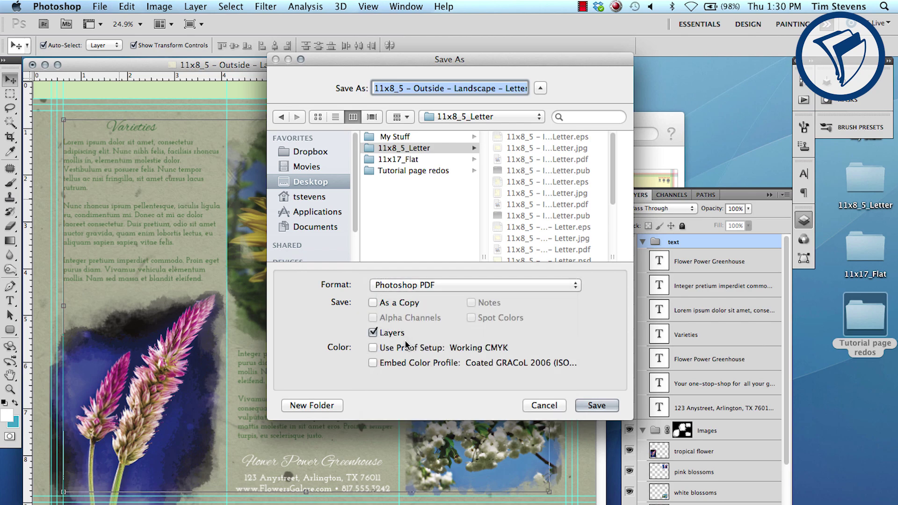
{"action": "left_click", "coordinate": [598, 405]}
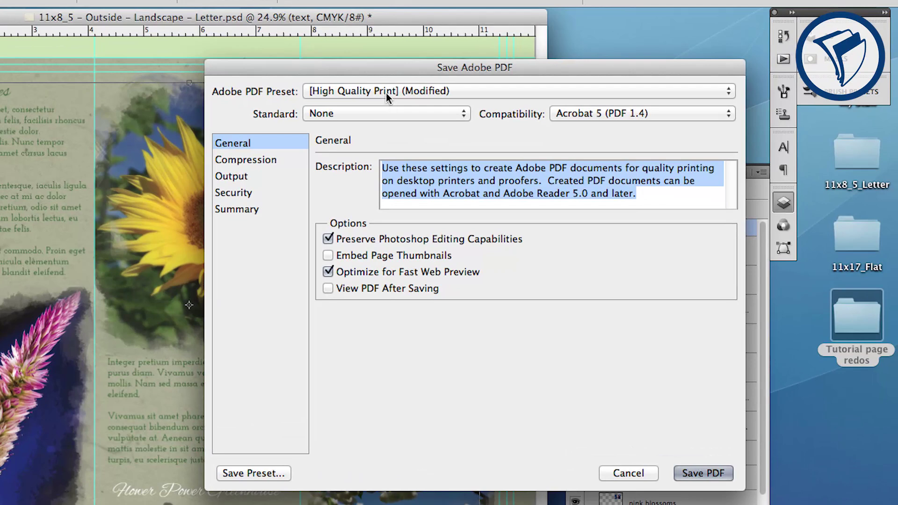
{"action": "left_click", "coordinate": [470, 127]}
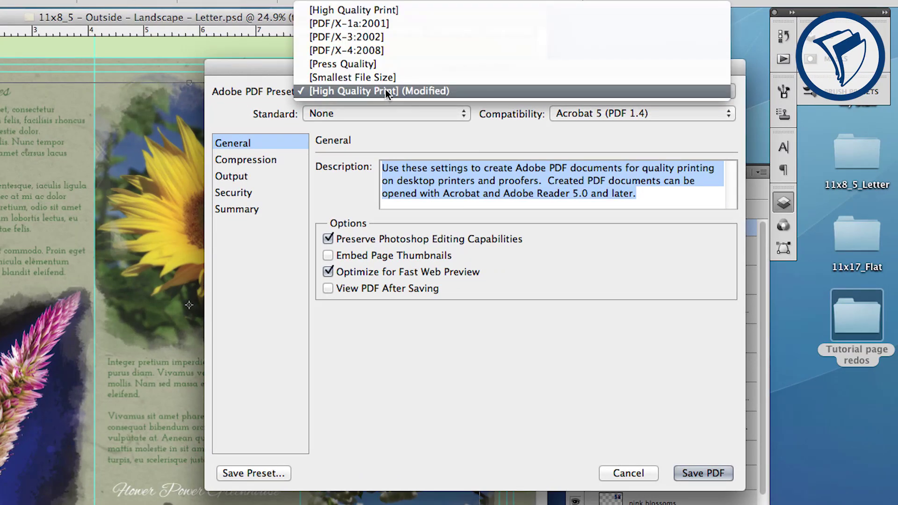
{"action": "left_click", "coordinate": [379, 24]}
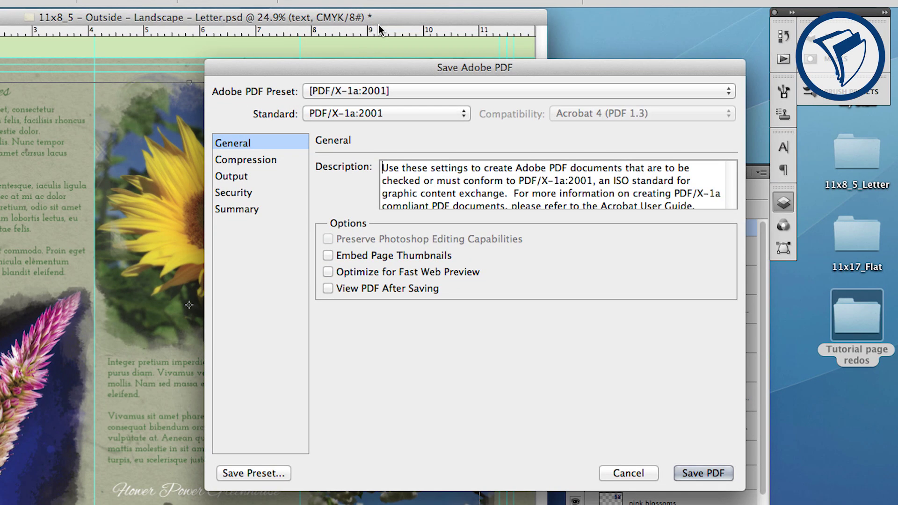